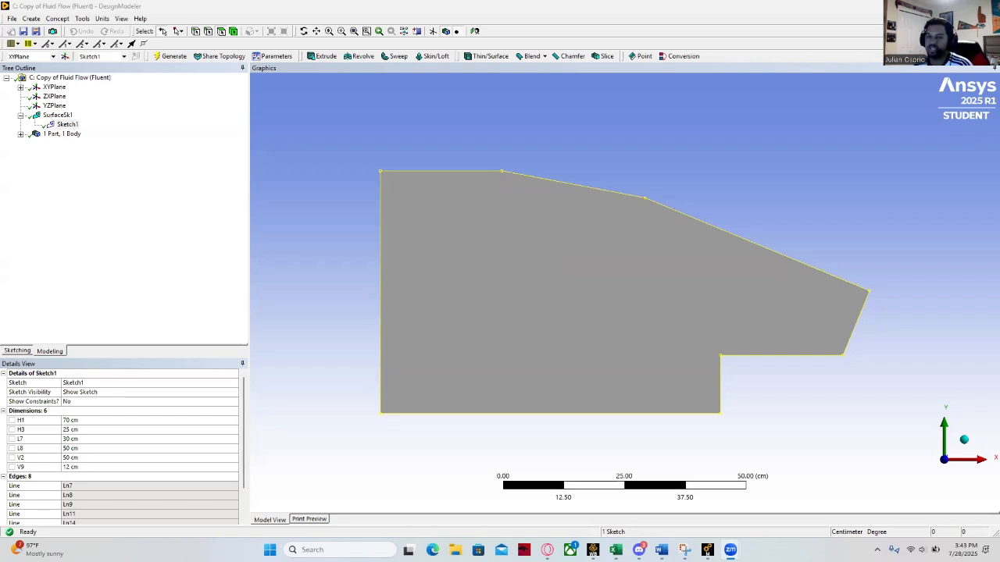
left_click(68, 124)
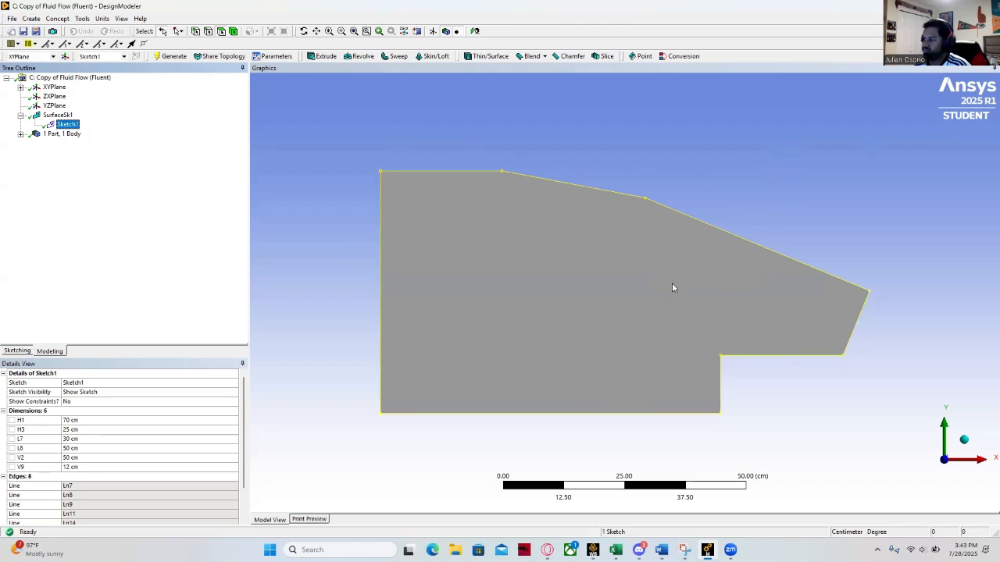
left_click(525, 247)
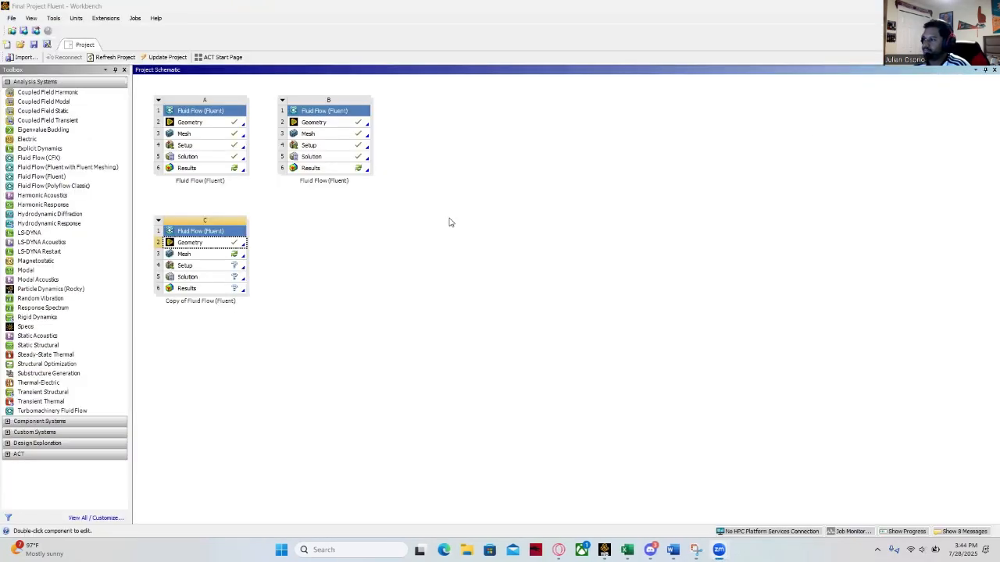
- In Workbench, reset the Mesh and Setup components of Fluid Flow (Fluent) system B, deleting their local and generated data
right_click(309, 133)
left_click(343, 237)
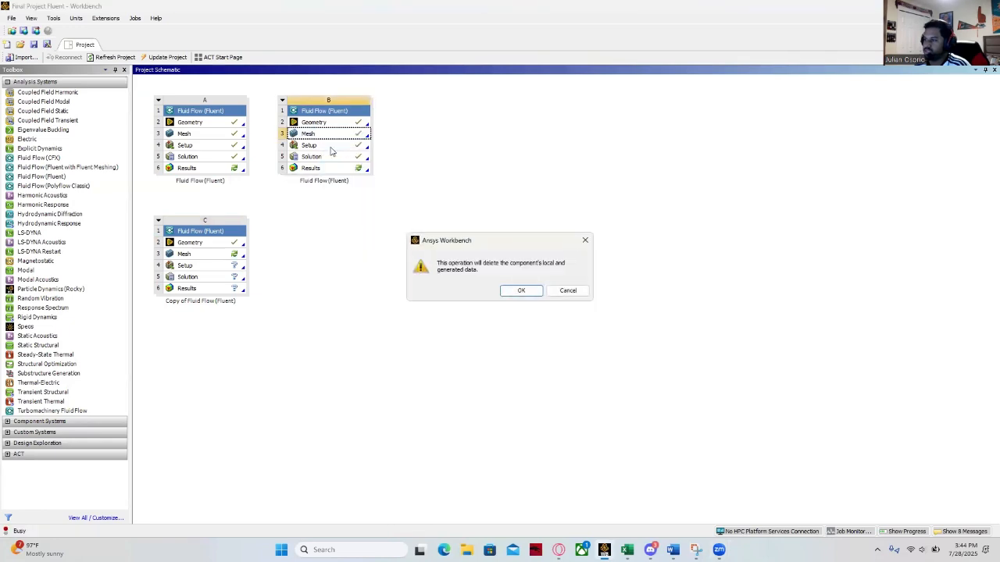
left_click(504, 290)
left_click(342, 149)
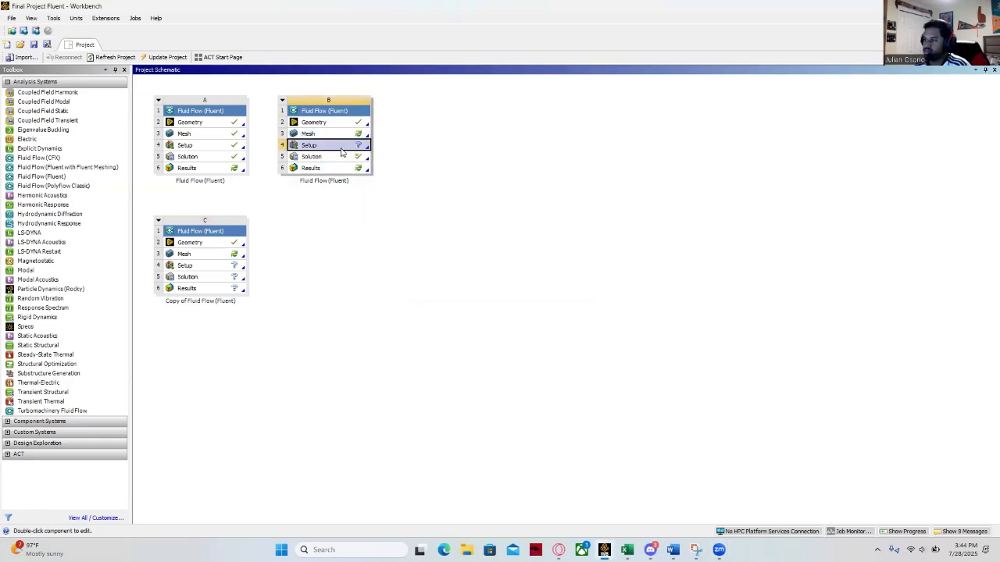
right_click(342, 149)
left_click(353, 298)
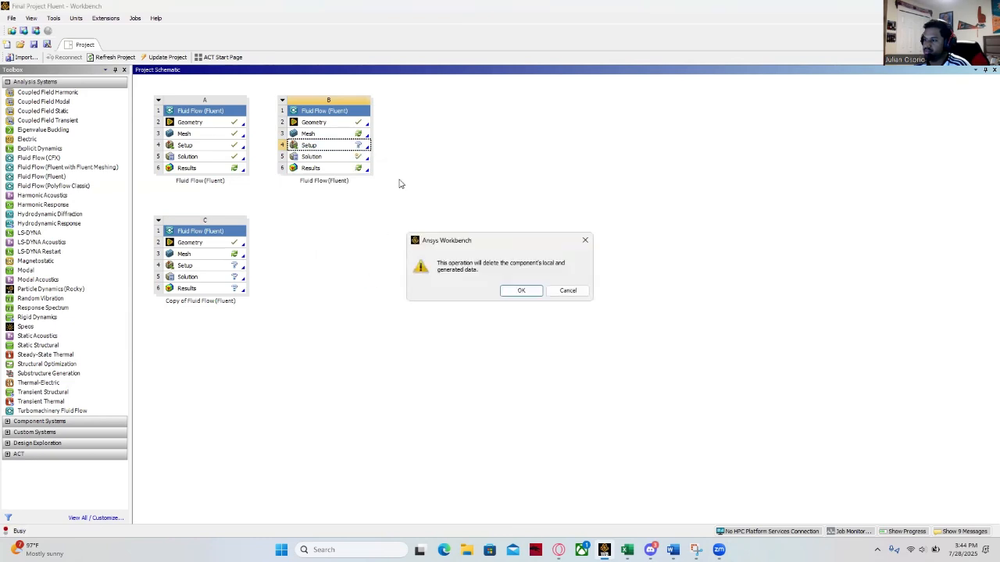
left_click(520, 290)
- Open system B's mesh in Meshing and create a named selection "Pressure Inlet" on the 0.5 m vertical edge at the domain's left side
left_click(345, 136)
double_click(345, 136)
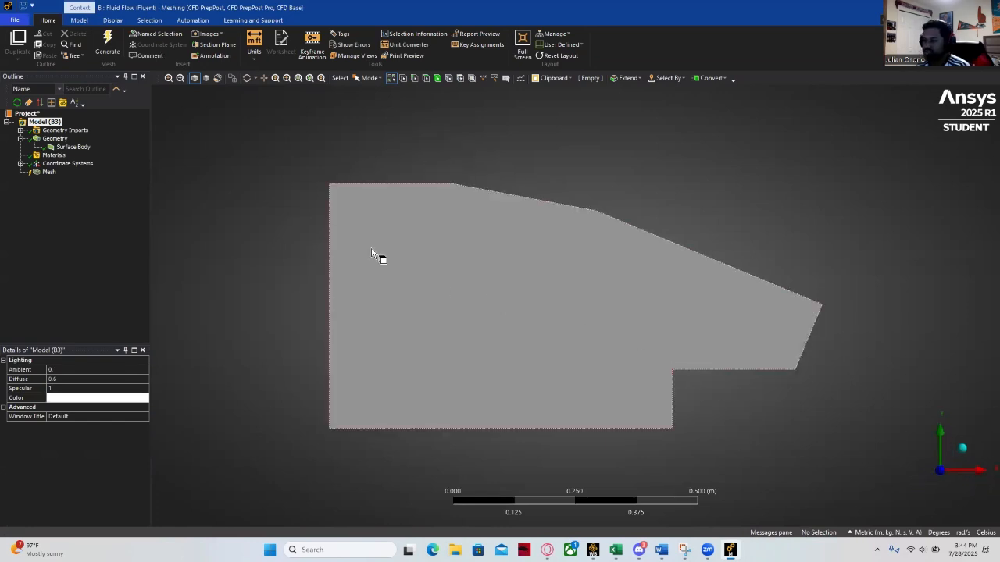
left_click(329, 250)
right_click(268, 216)
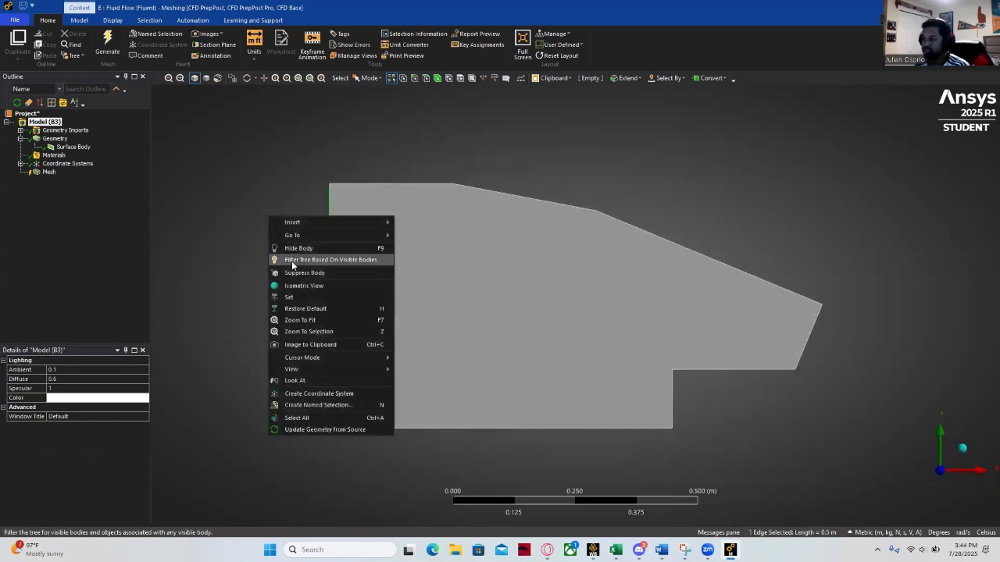
left_click(325, 404)
type("Pree")
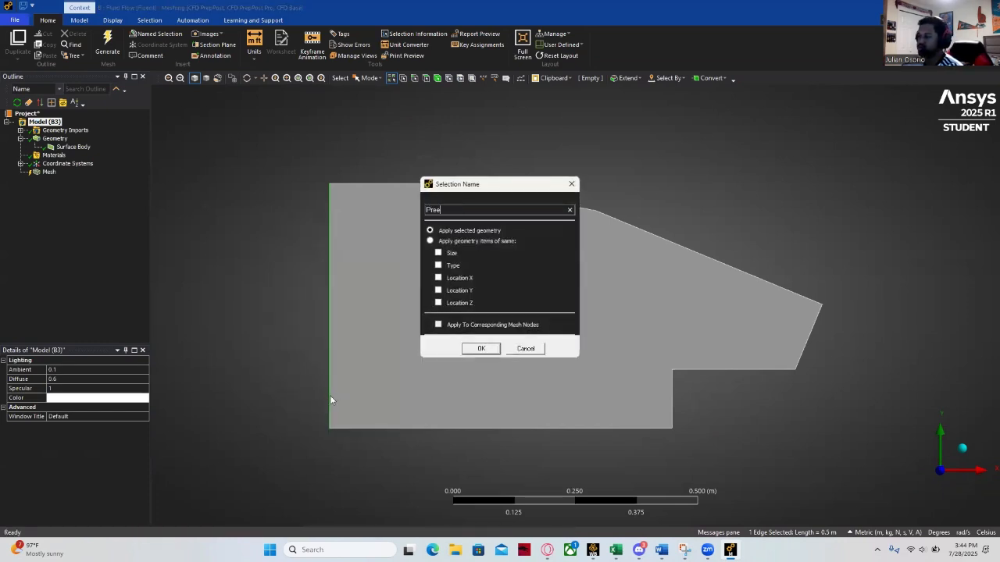
key("BackSpace")
type("ssure In")
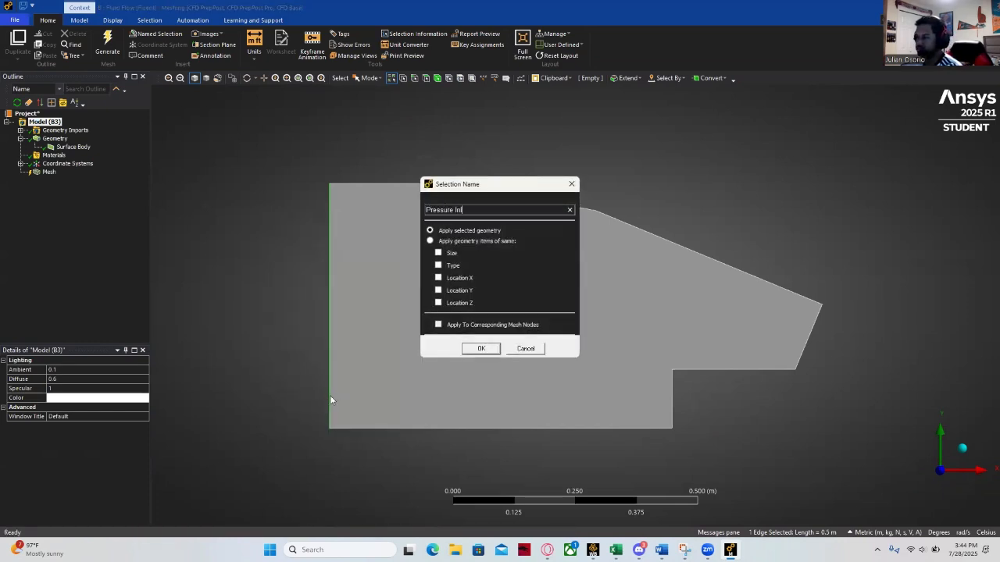
type("le")
key("Return")
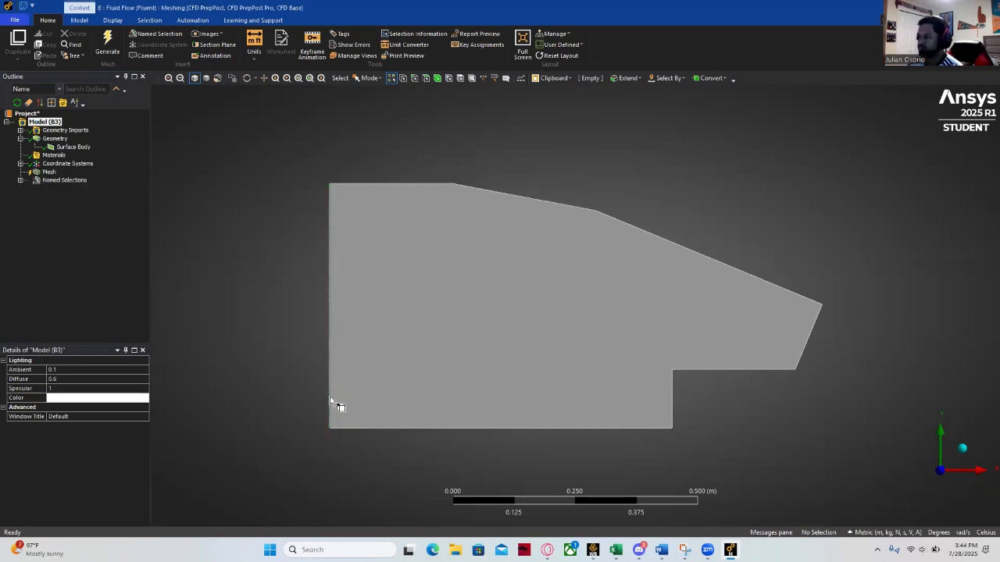
- Create a named selection "Pressure Outlet" on the short slanted edge at the domain's right end
left_click(813, 336)
right_click(820, 341)
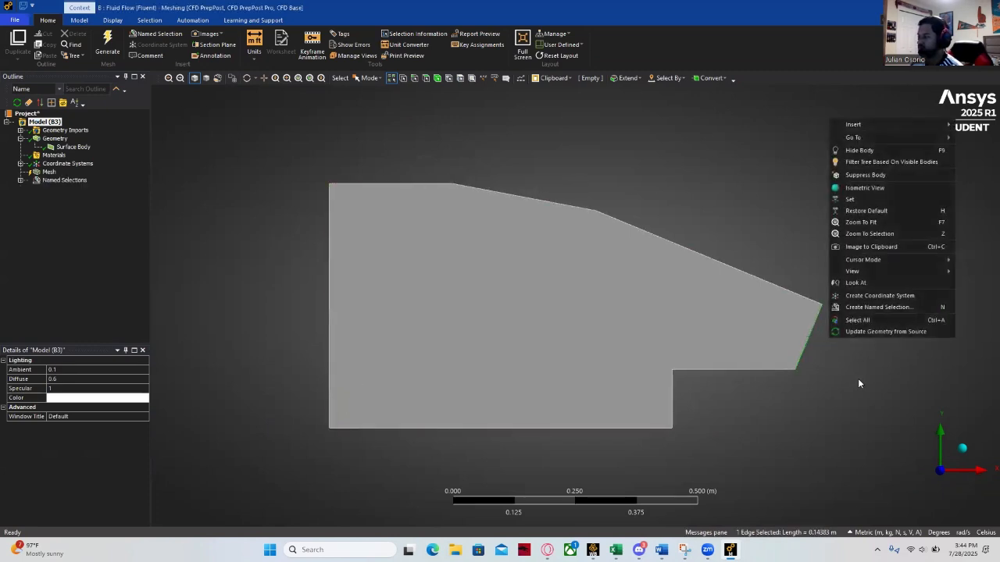
left_click(867, 307)
type("Pressu")
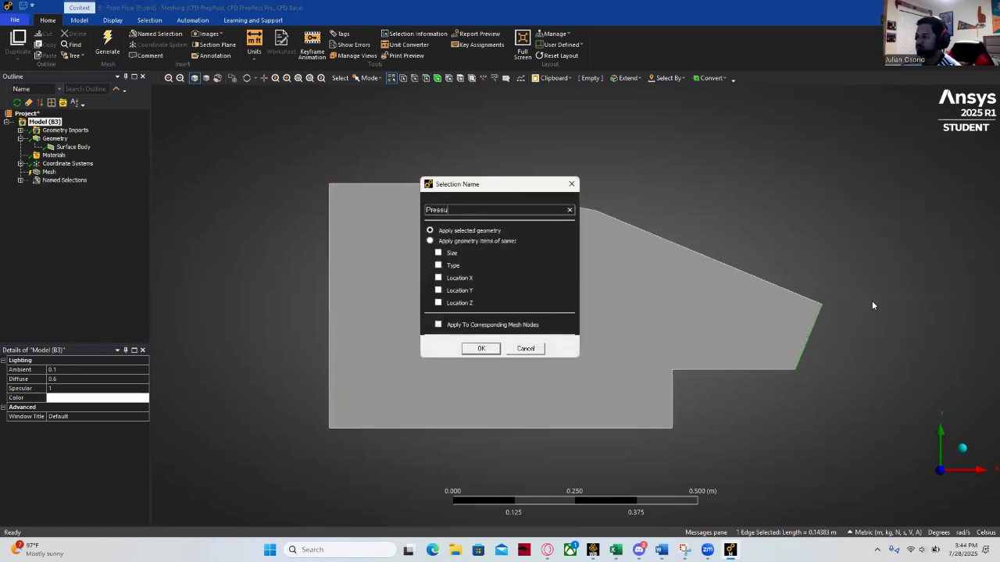
type("re Outlet")
key("Return")
- Create a named selection "Walls" from the two sloped upper edges and the horizontal edge below the outlet
left_click(578, 195)
left_click(641, 225, "ctrl")
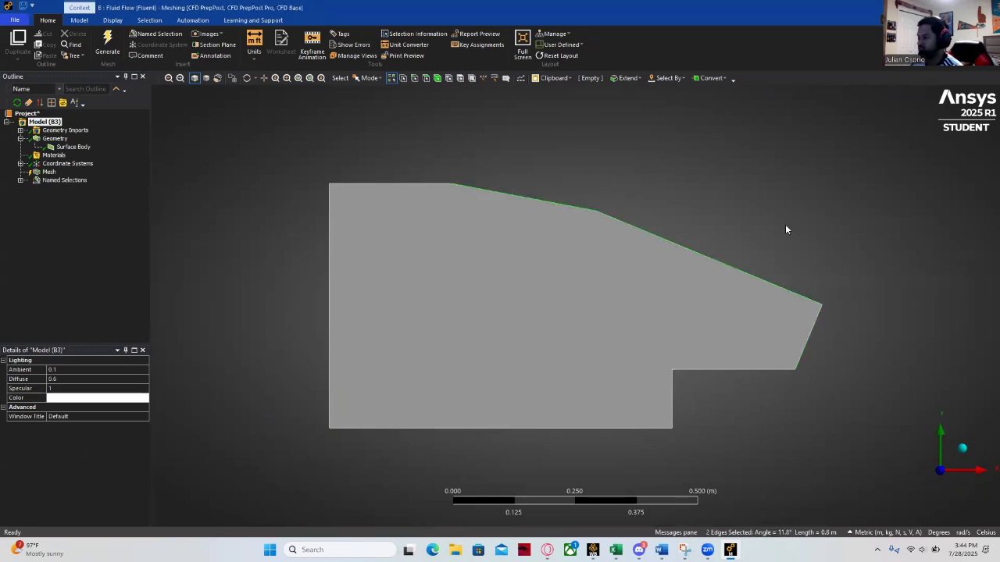
left_click(744, 370, "ctrl")
right_click(737, 379)
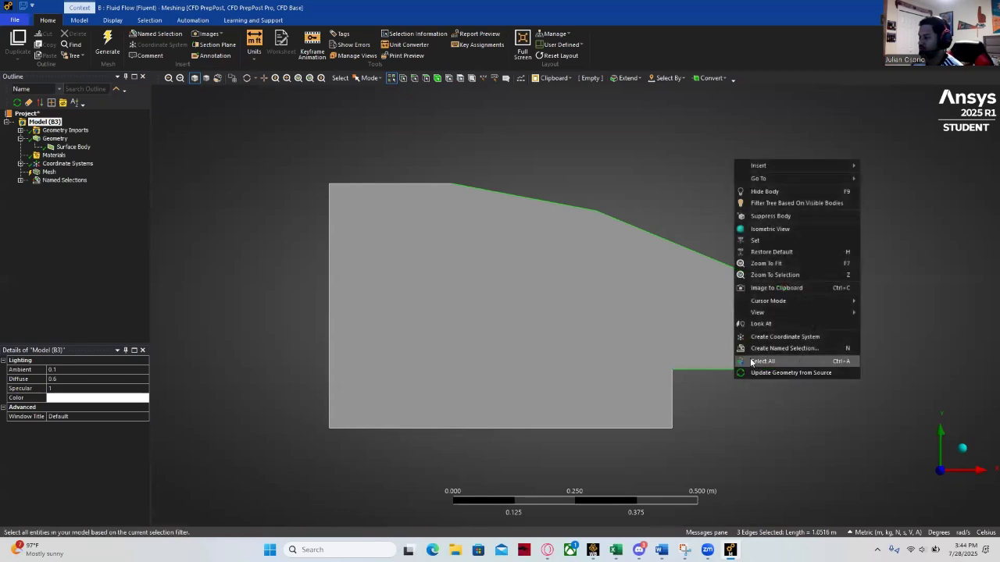
left_click(754, 347)
type("Wall")
key("Return")
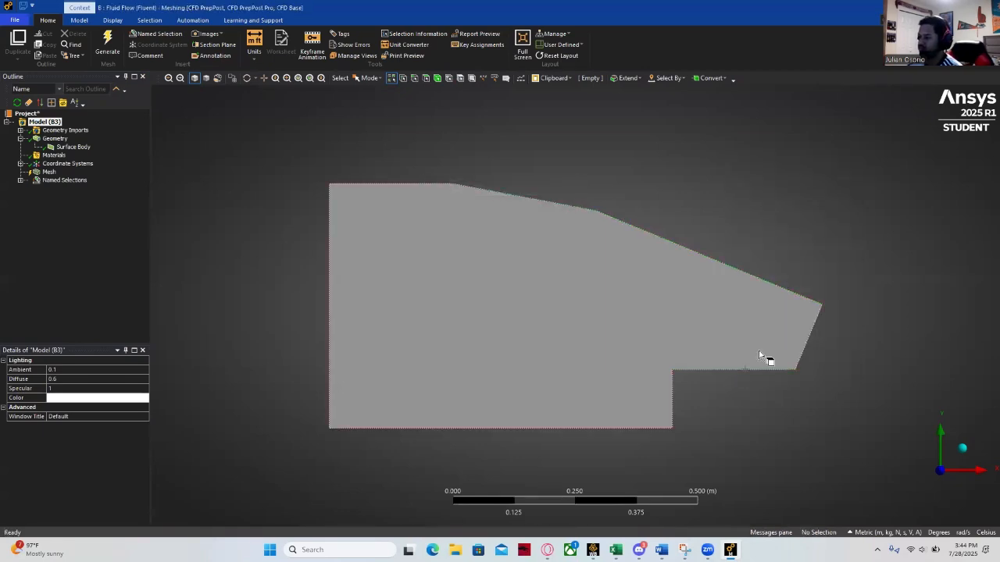
- Create a named selection "Walls Farfield" from the top horizontal edge, the bottom edge and the short vertical edge of the lower step
left_click(389, 186)
left_click(371, 155)
left_click(383, 184)
left_click(492, 428, "ctrl")
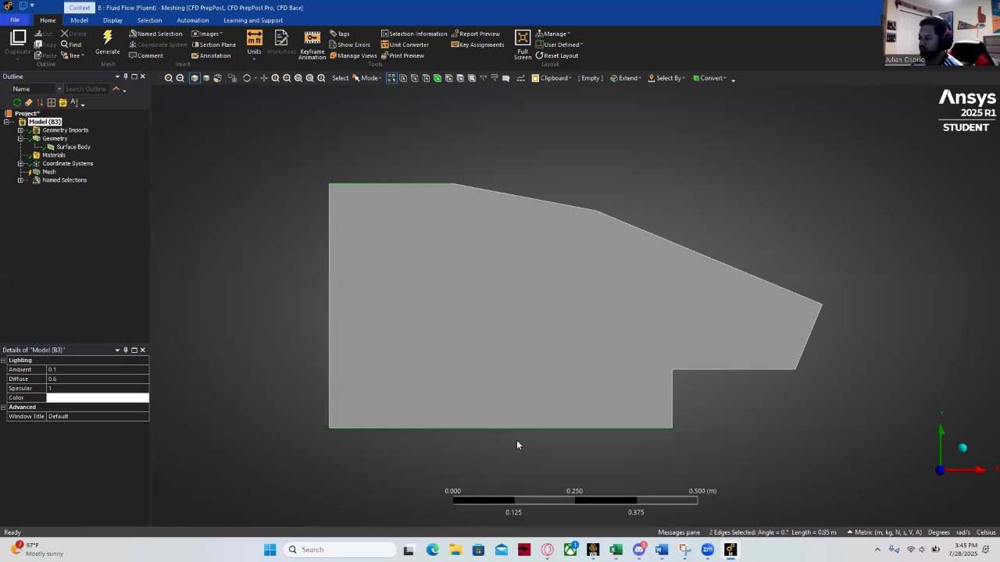
left_click(673, 403, "ctrl")
right_click(706, 400)
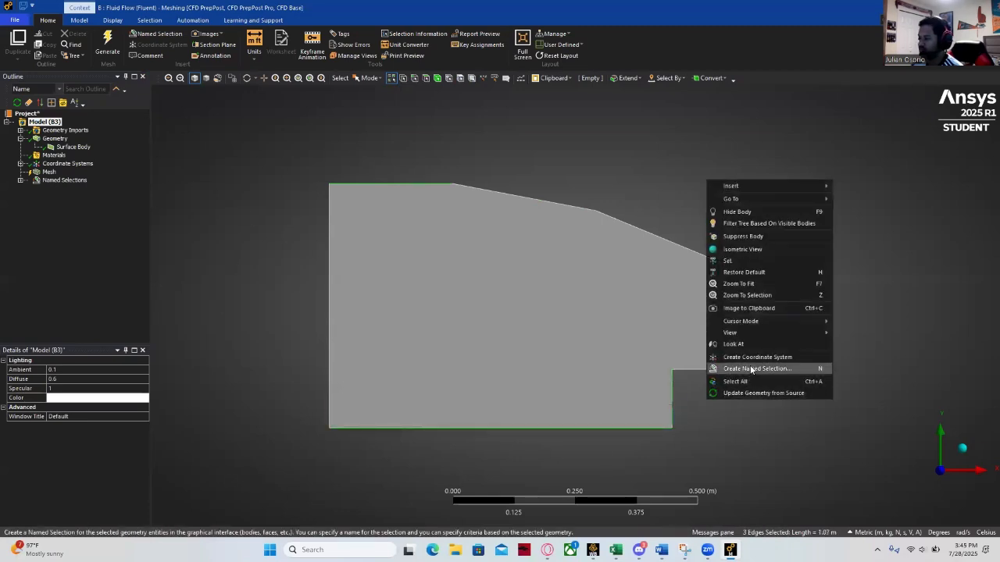
left_click(751, 365)
type("Walls Farfield")
key("Return")
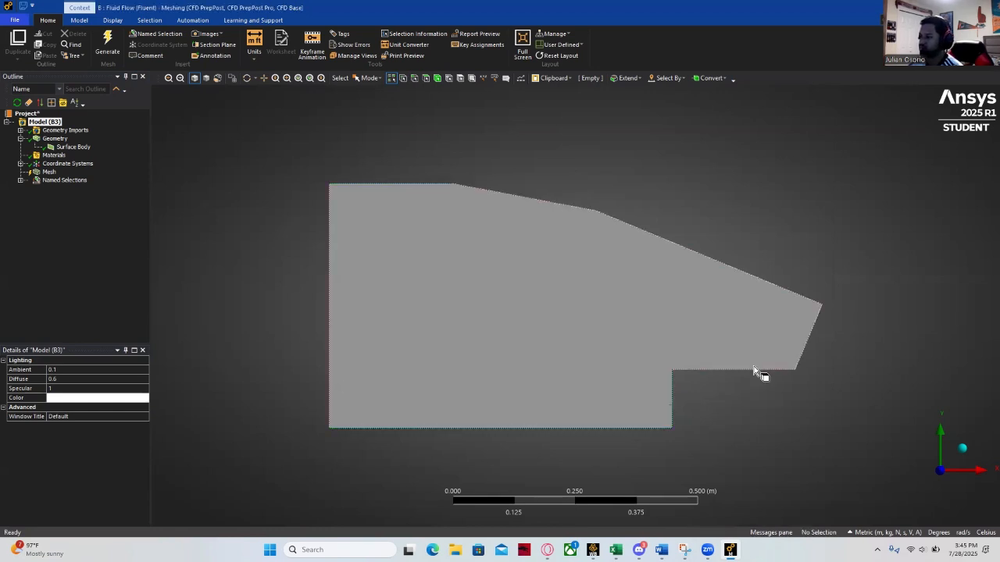
- Check which edges belong to the Pressure Inlet, Pressure Outlet, Walls and Walls Farfield named selections
left_click(19, 181)
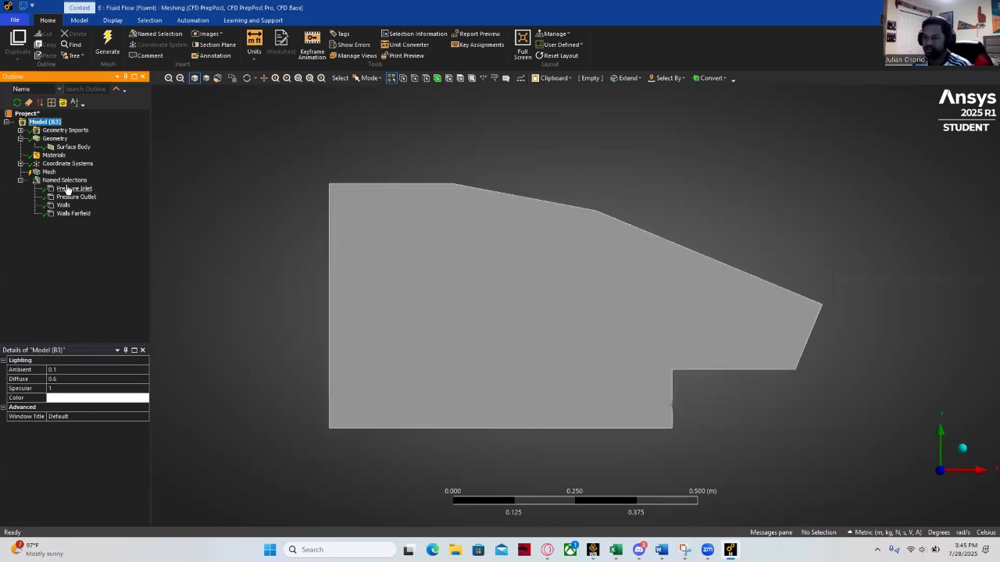
left_click(70, 189)
left_click(66, 198)
left_click(63, 205)
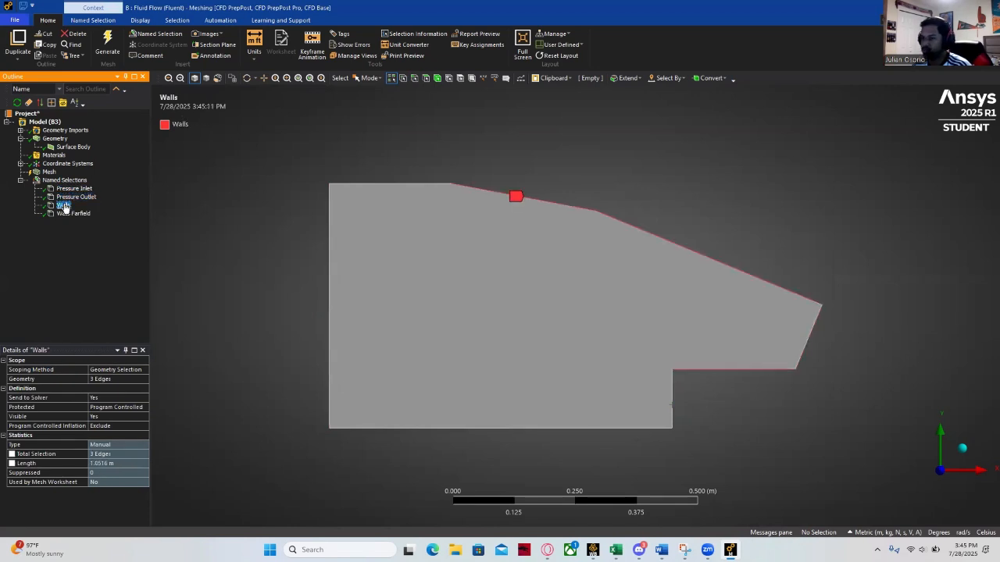
left_click(69, 214)
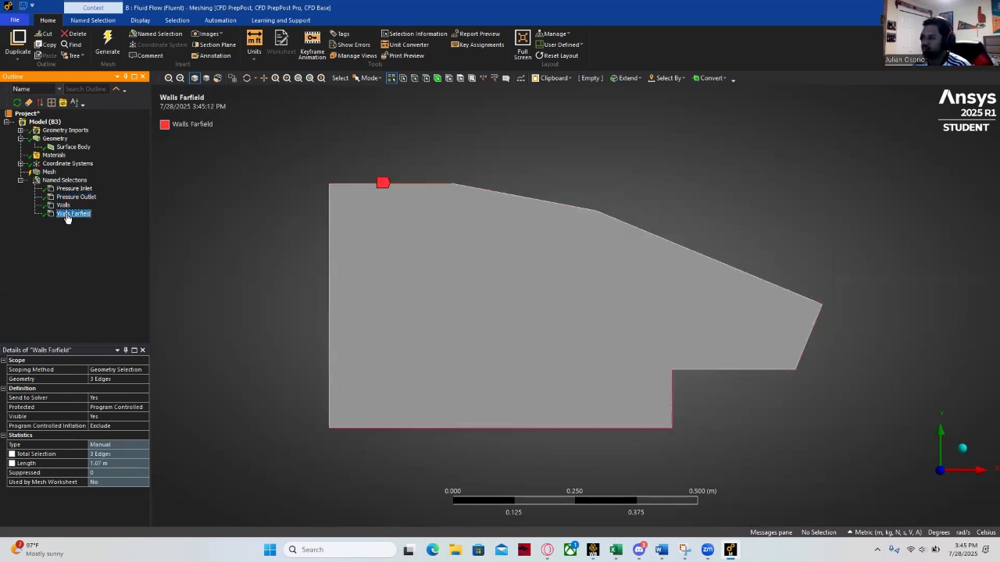
- Insert a mesh method scoped to the surface body and set it to Triangles
right_click(49, 172)
mouse_move(74, 178)
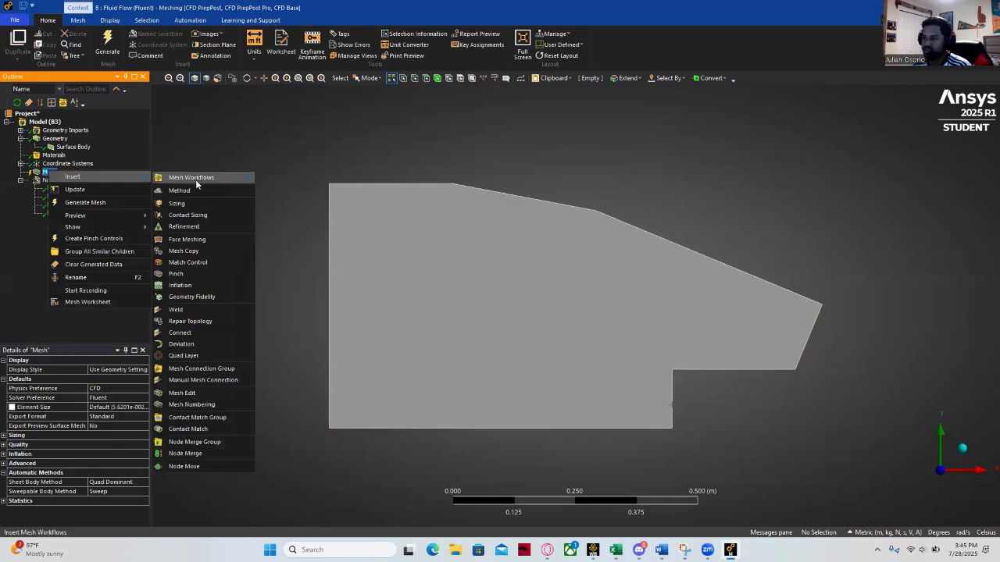
left_click(195, 178)
left_click(85, 379)
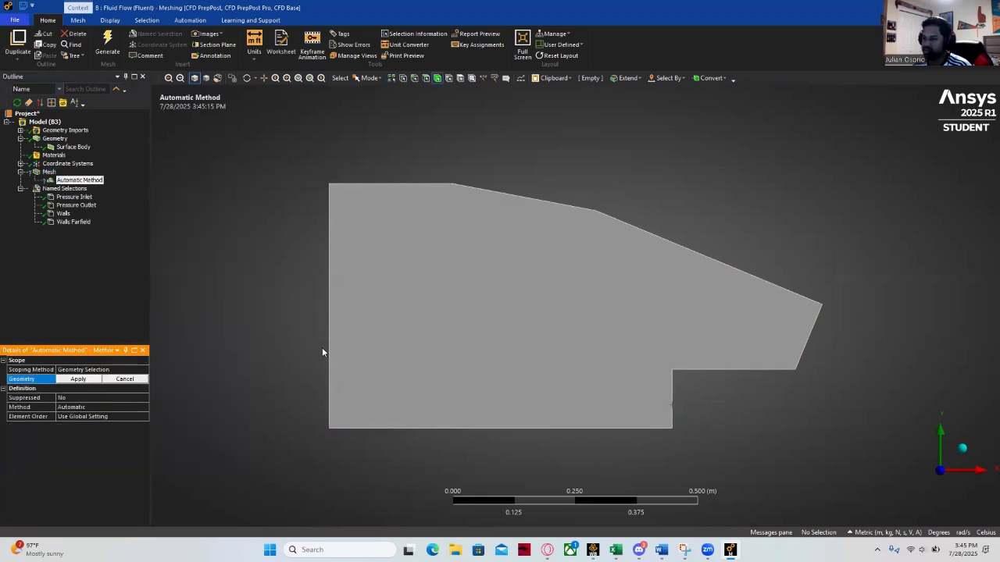
left_click(350, 346)
left_click(82, 379)
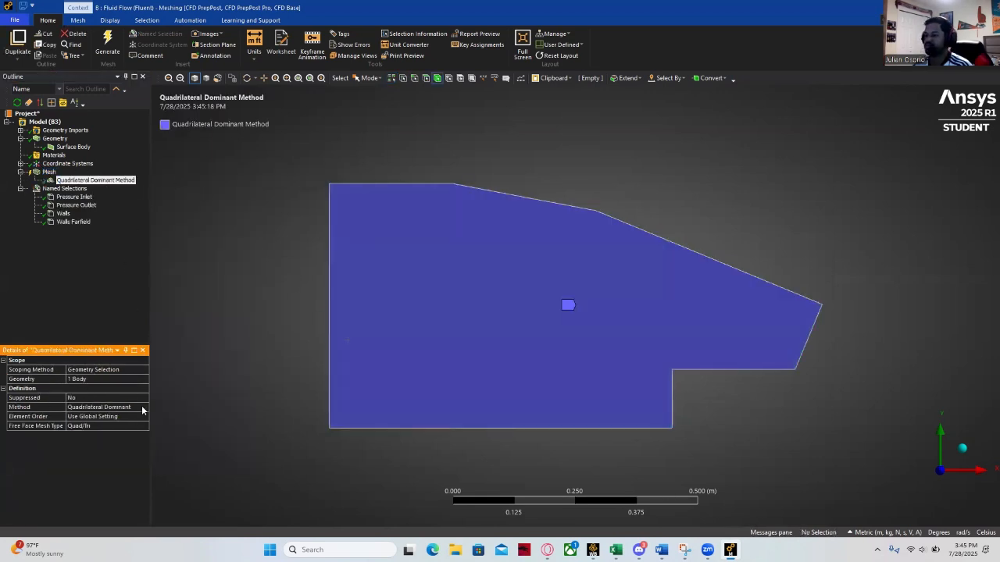
left_click(102, 407)
left_click(145, 407)
left_click(102, 427)
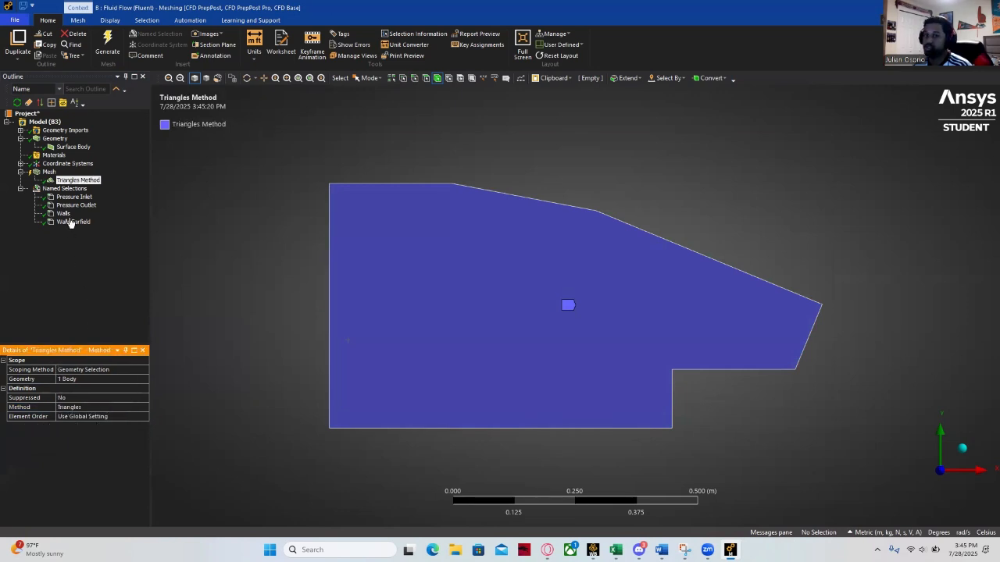
- Set the mesh element size to 3e-003 m and generate the mesh
left_click(49, 172)
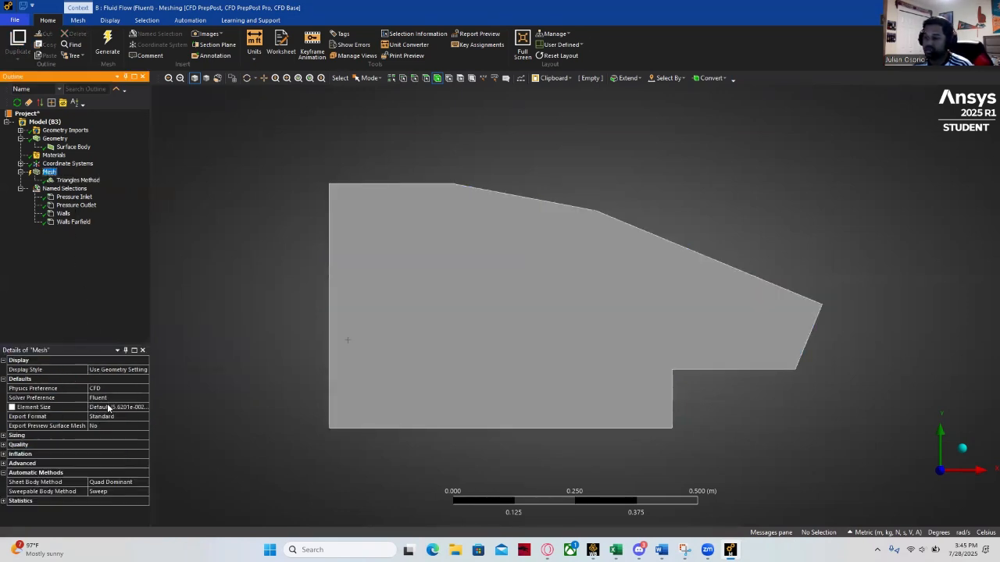
left_click(108, 408)
type(".e-003")
key("Return")
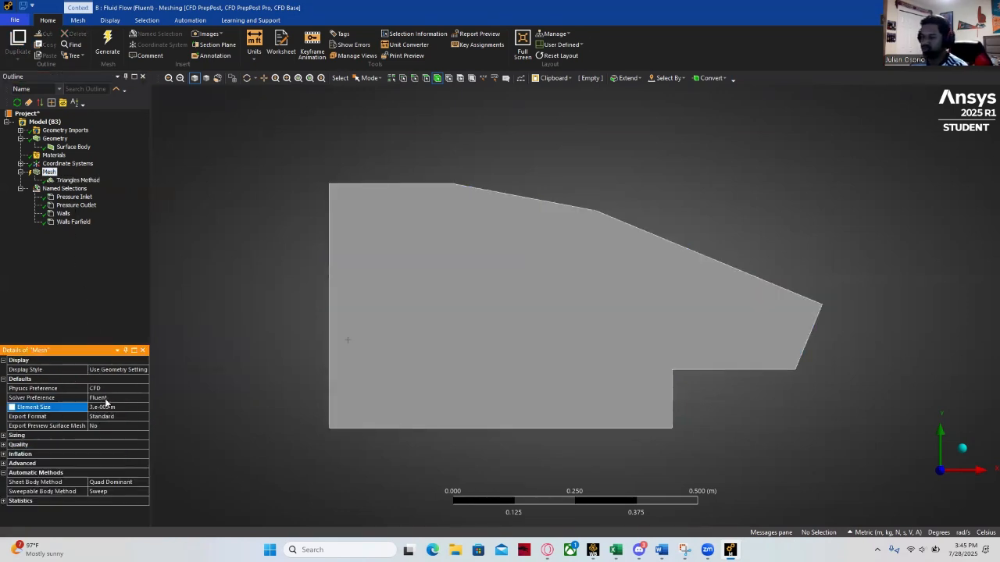
left_click(108, 44)
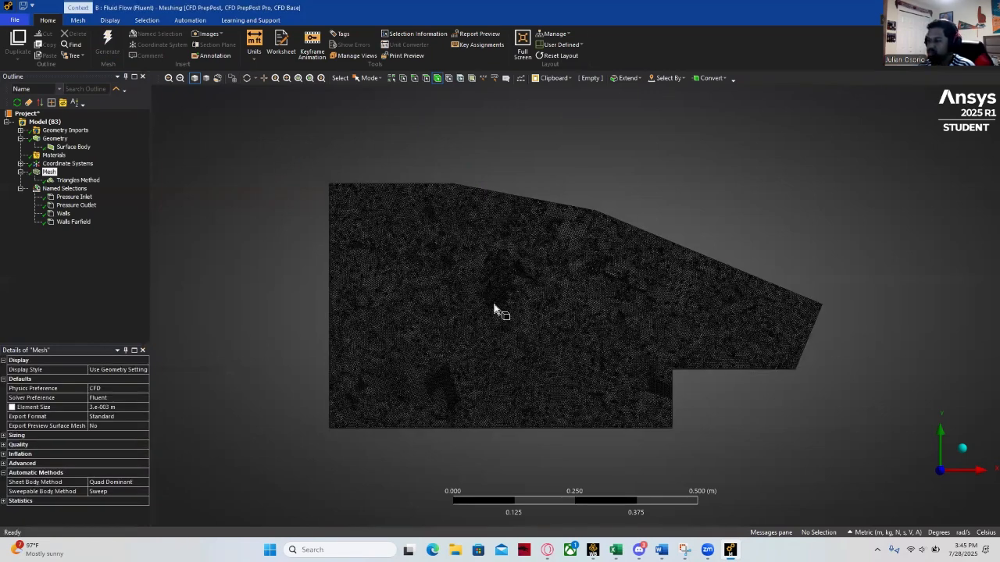
scroll(482, 301, "up", 3)
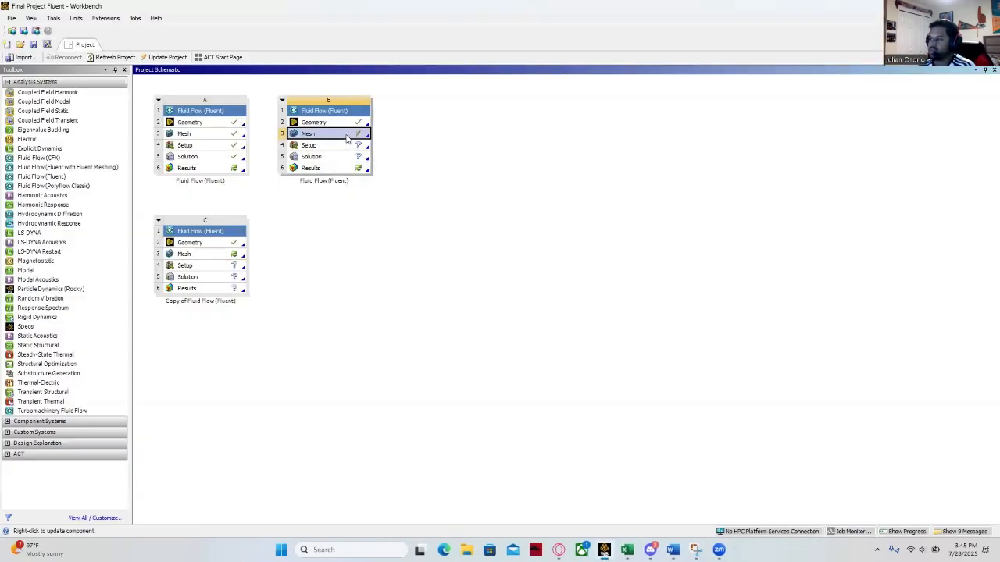
- Update system B's mesh in Workbench and launch its Setup in Fluent with Double Precision and 2 solver processes
right_click(347, 136)
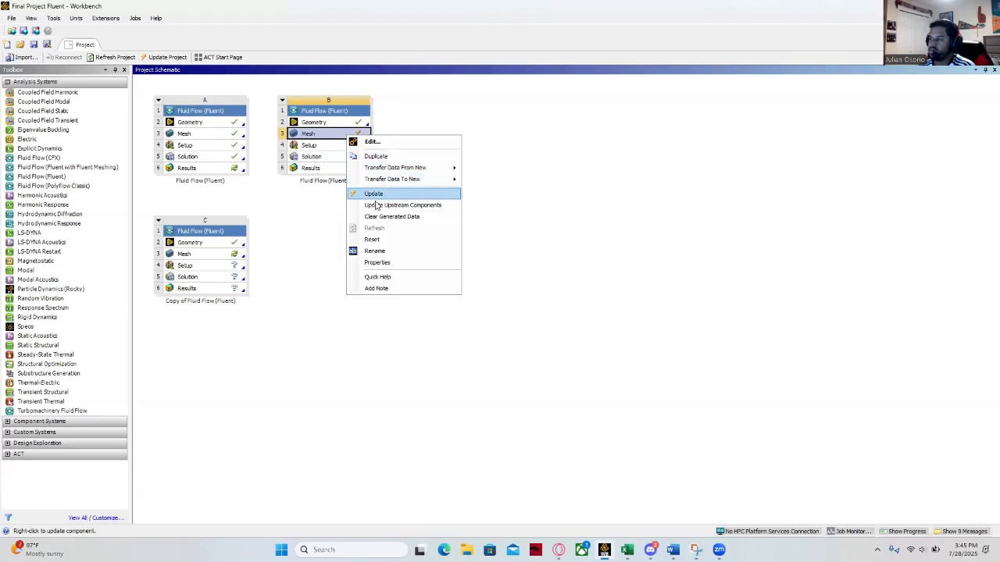
left_click(380, 194)
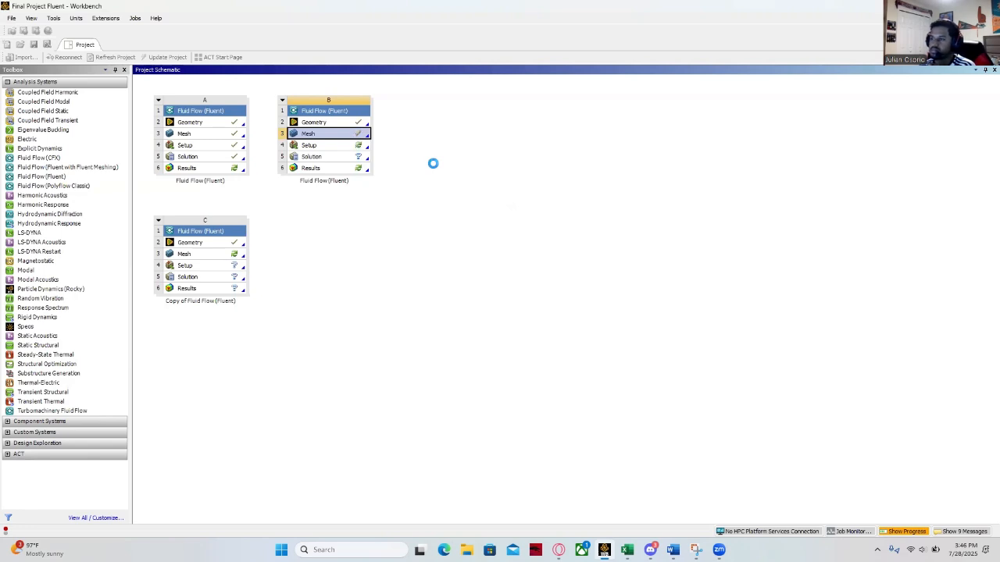
double_click(339, 146)
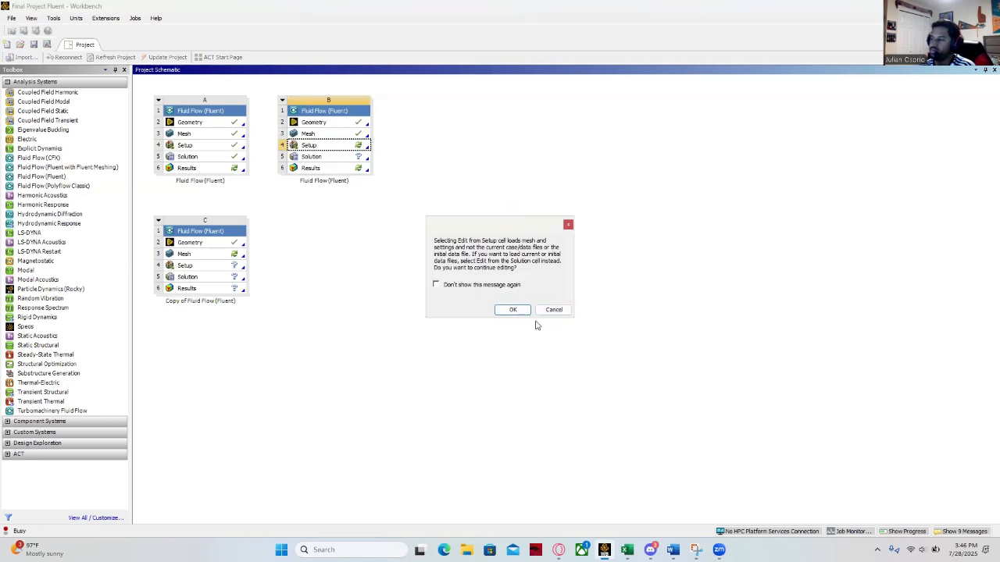
left_click(512, 310)
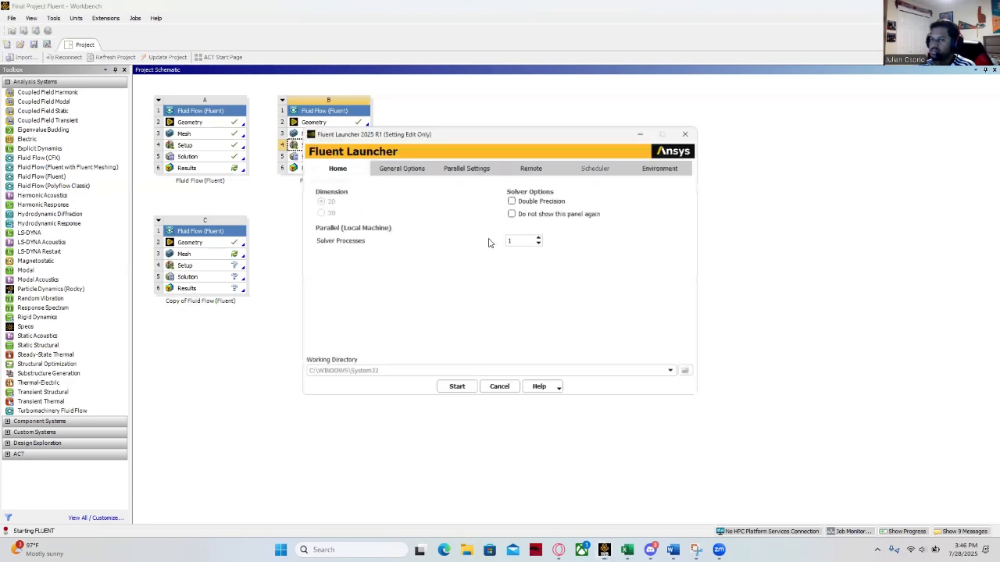
left_click(513, 198)
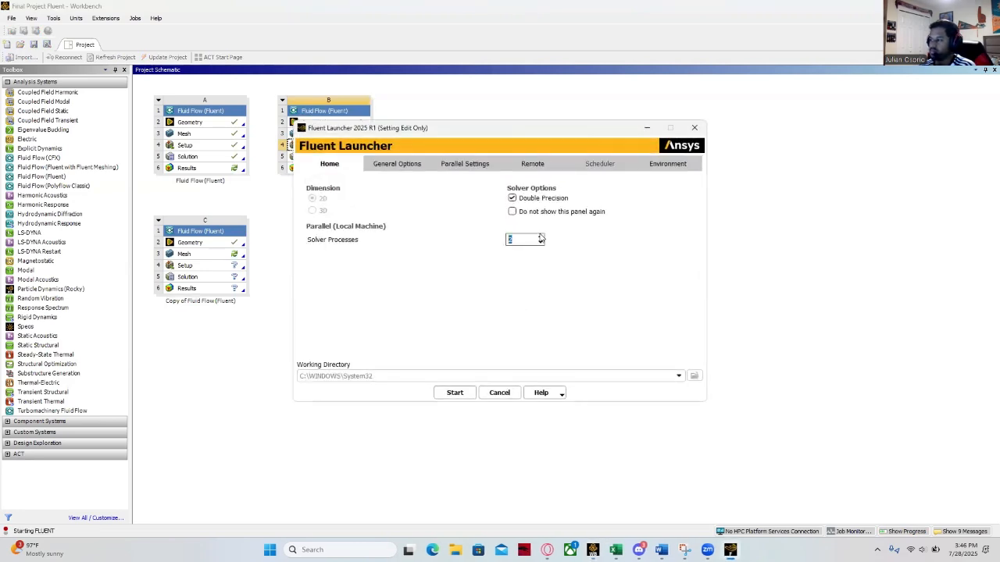
left_click(455, 393)
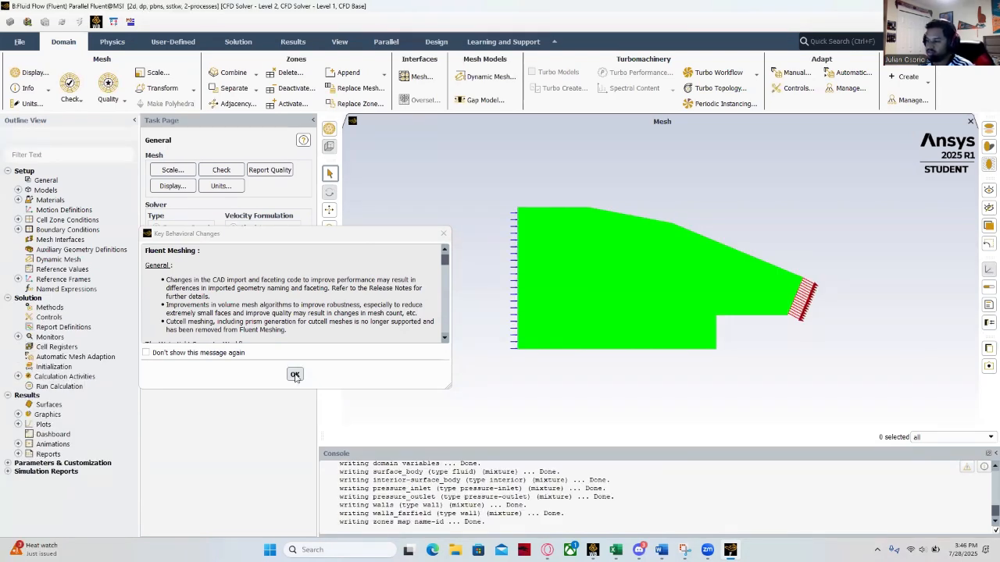
- Dismiss the behavioral changes notice, turn on the energy equation and accept the SST k-omega viscous model
left_click(296, 375)
left_click(18, 190)
double_click(64, 210)
left_click(154, 301)
left_click(155, 332)
double_click(56, 221)
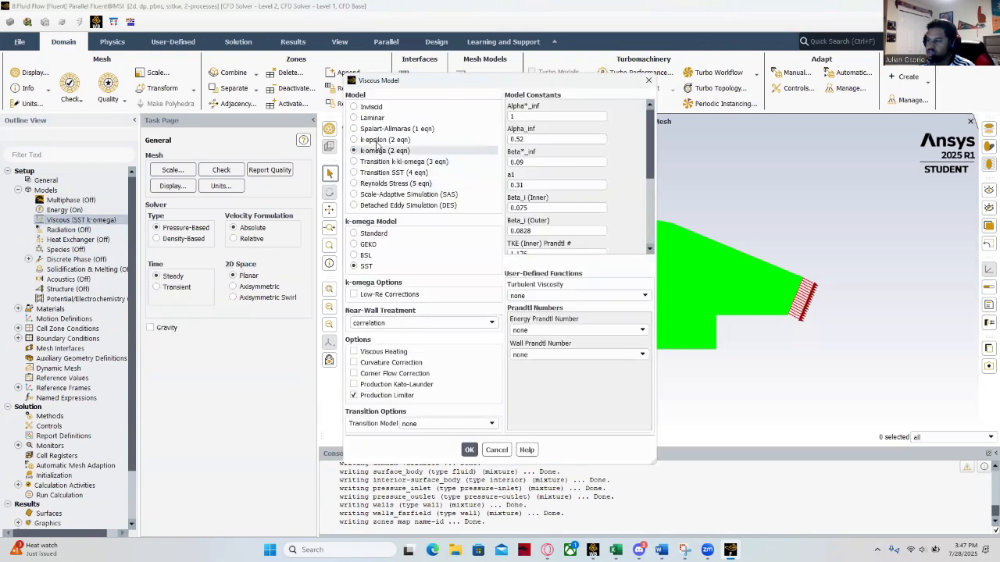
left_click(468, 449)
left_click(19, 191)
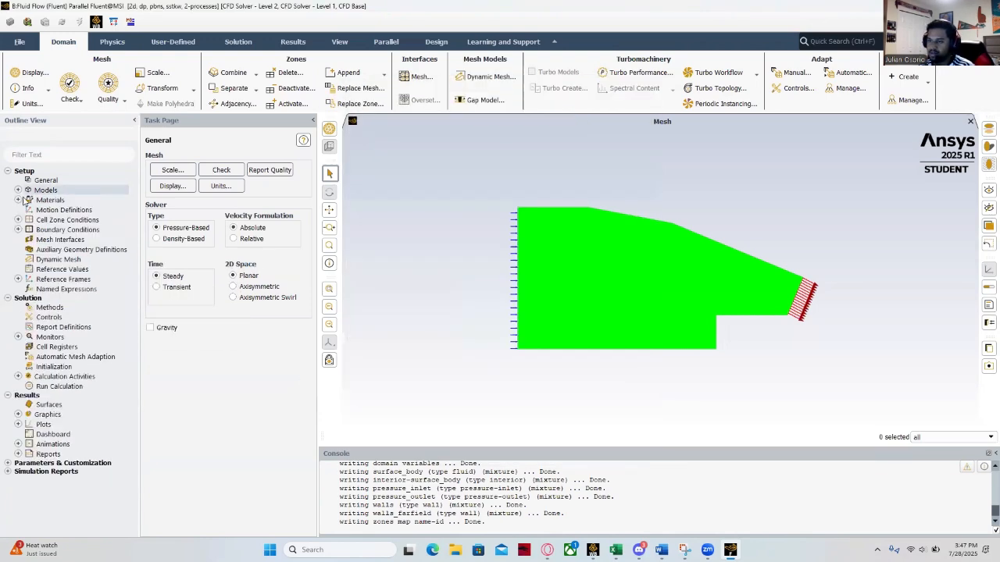
- Set the density of the fluid material air to ideal-gas and check that the change was applied
left_click(18, 200)
left_click(29, 210)
double_click(61, 220)
left_click(617, 257)
left_click(500, 271)
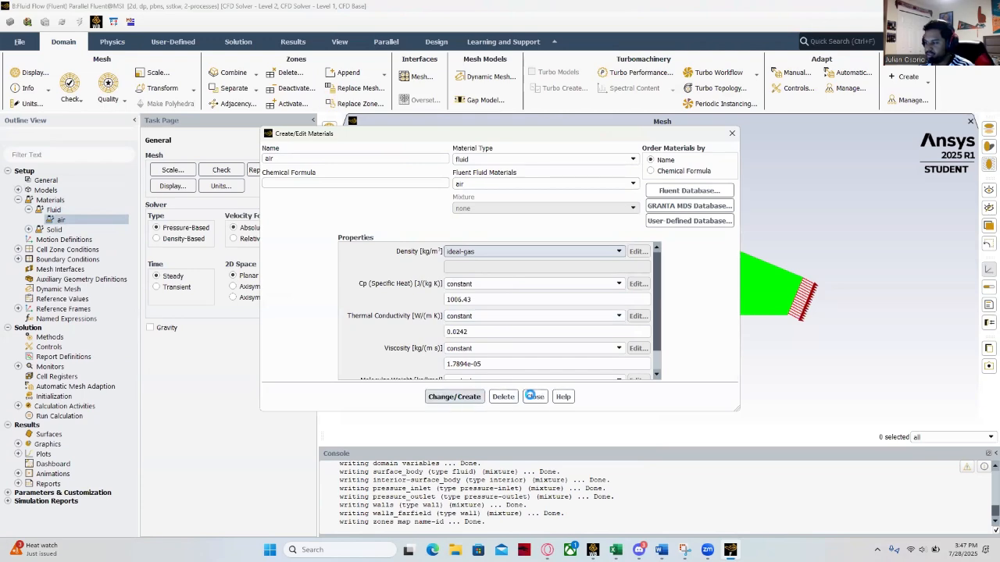
left_click(536, 397)
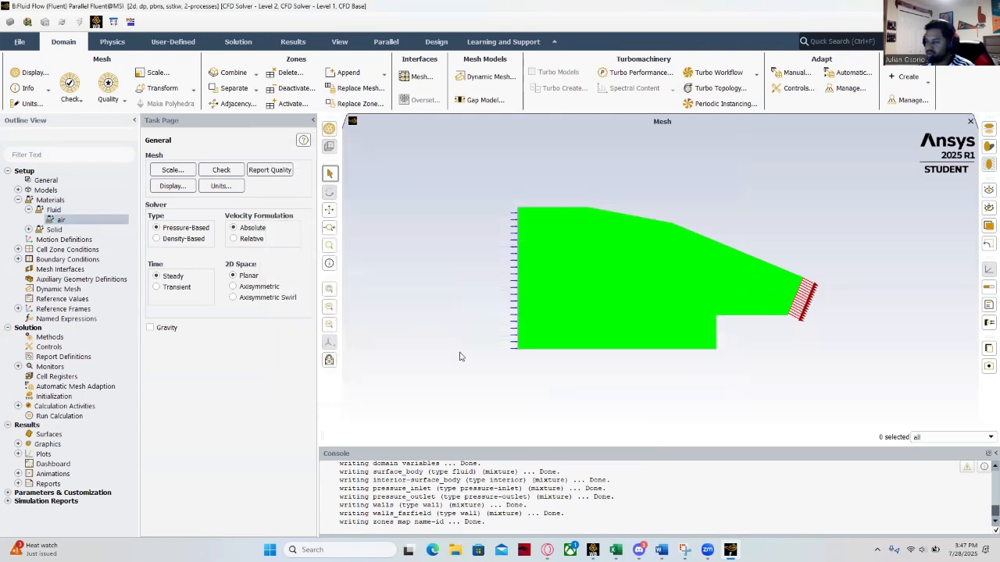
double_click(62, 221)
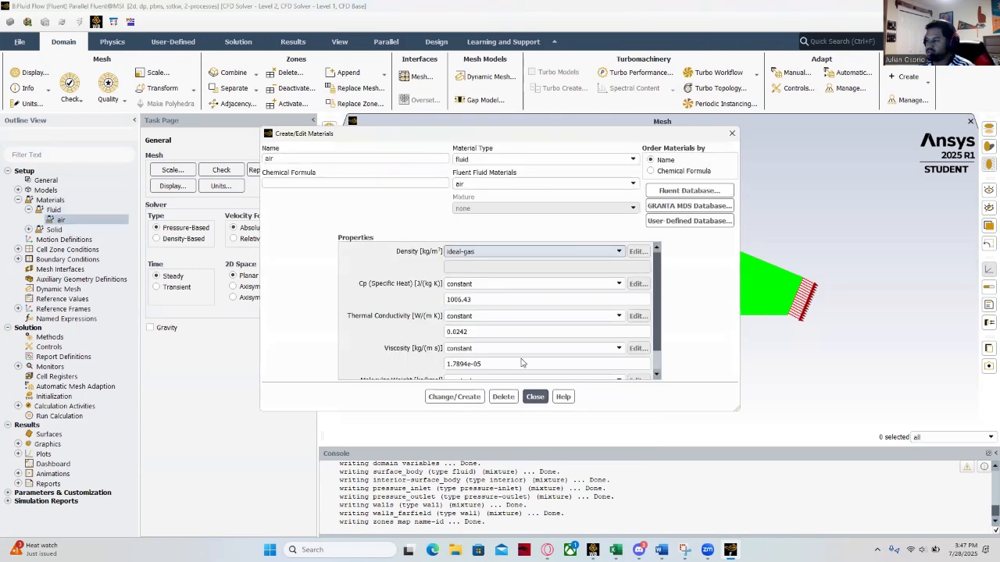
left_click(535, 397)
left_click(18, 200)
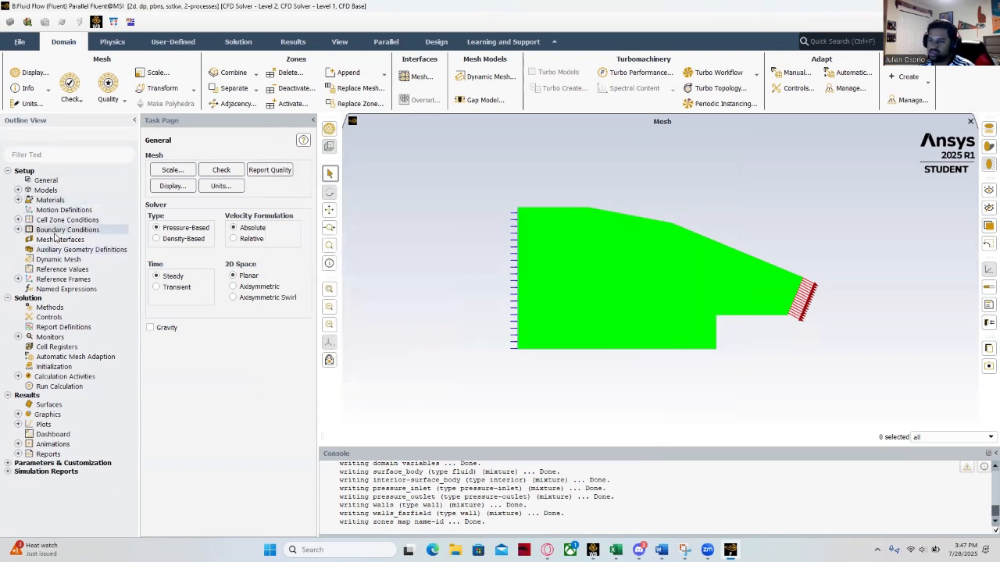
- Change the pressure_inlet boundary to pressure-far-field with a gauge pressure of 100000 Pa and a Mach number of 2.119
double_click(67, 229)
left_click(176, 185)
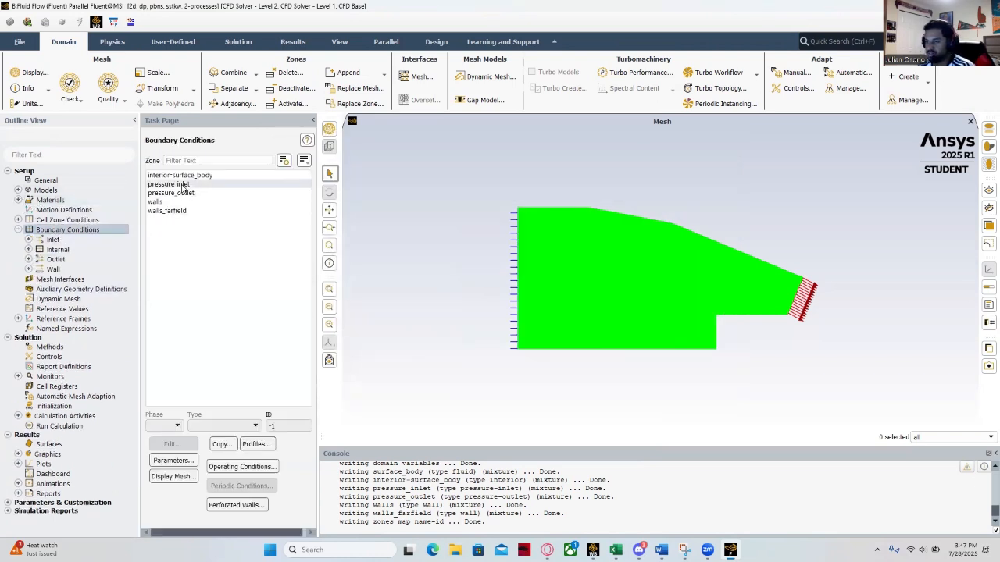
left_click(255, 426)
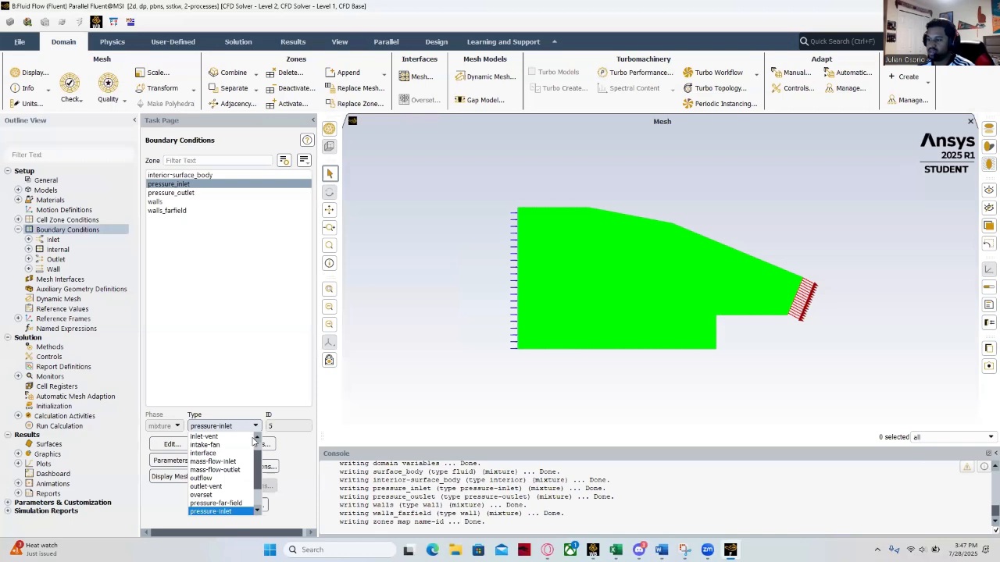
left_click(239, 503)
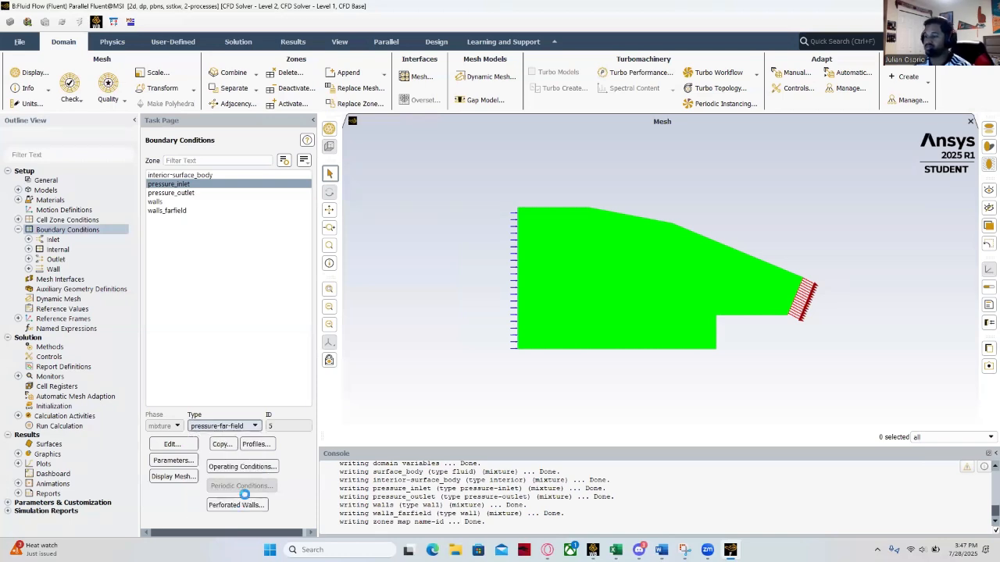
left_click(328, 331)
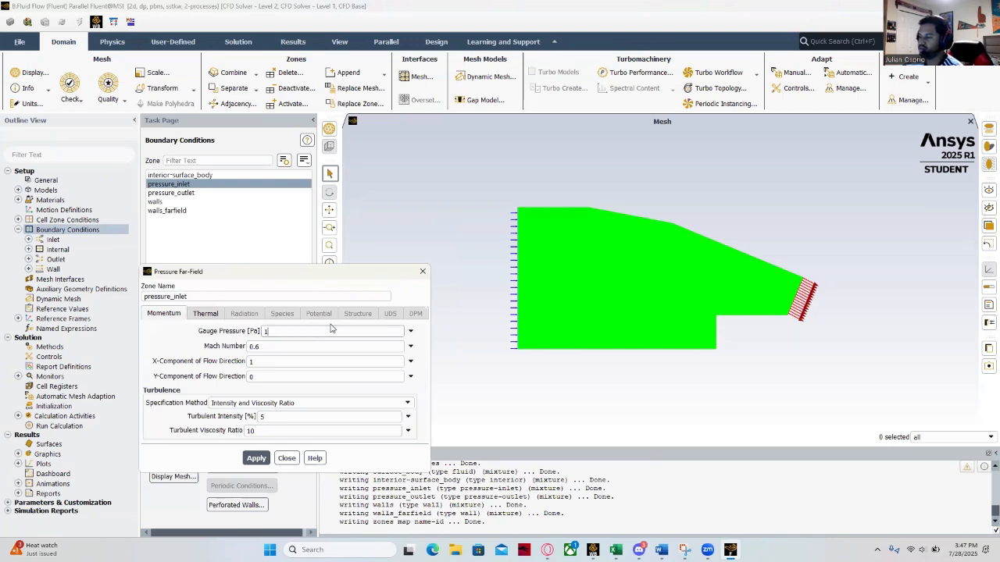
key("Tab")
key("Tab")
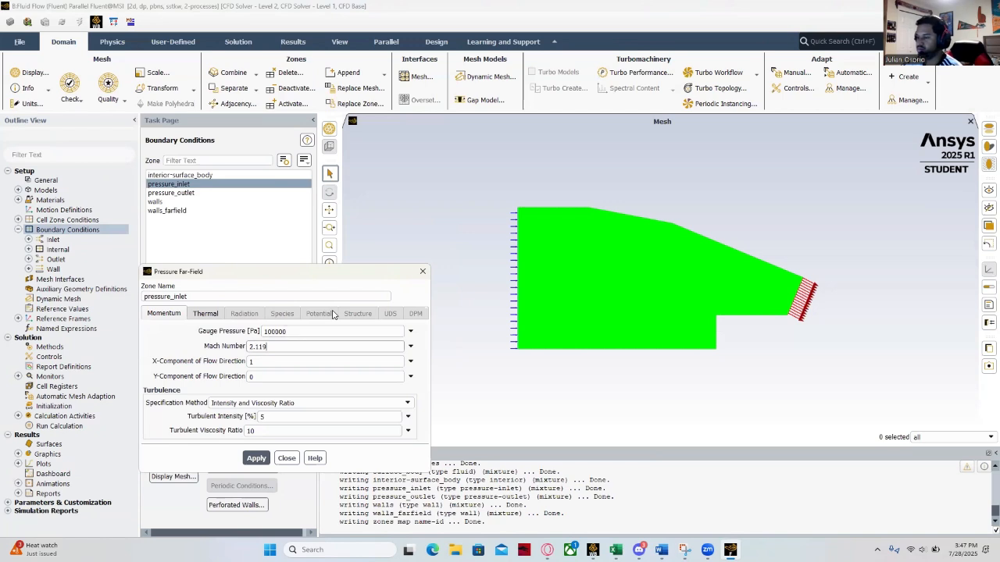
type("2.119")
left_click(257, 458)
left_click(285, 457)
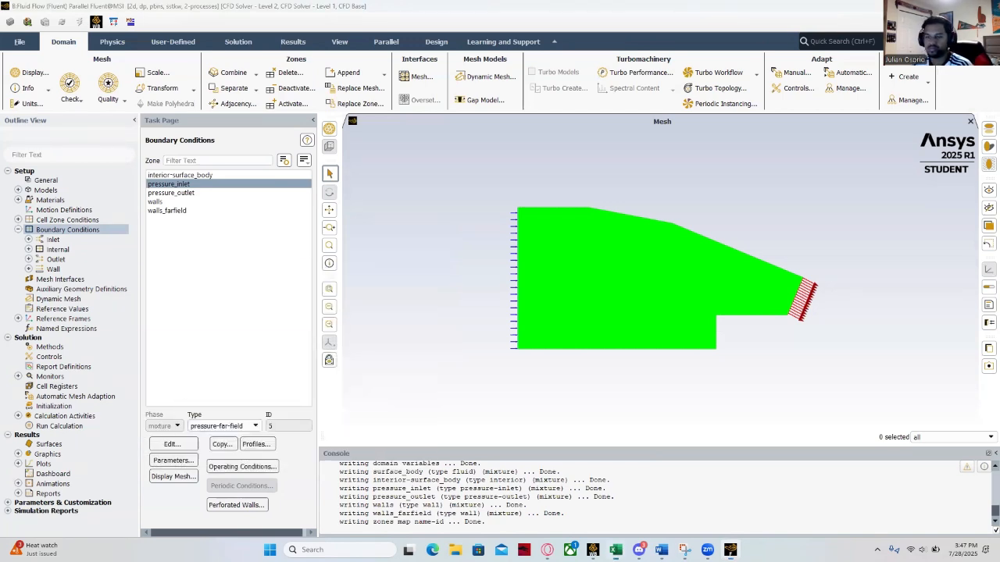
- Set the gauge pressure of the pressure_outlet boundary to the copied pressure value and apply it
left_click(182, 193)
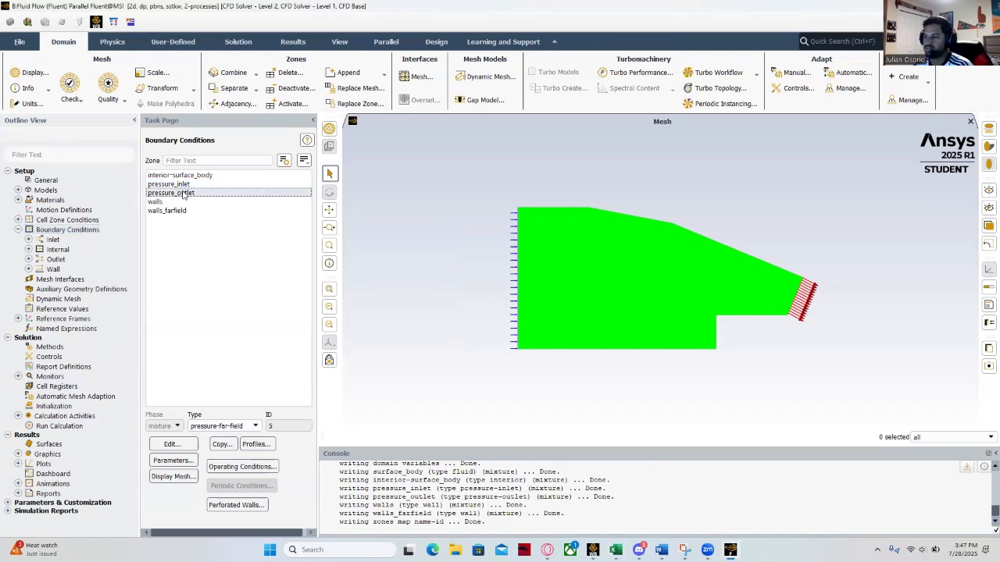
left_click(254, 426)
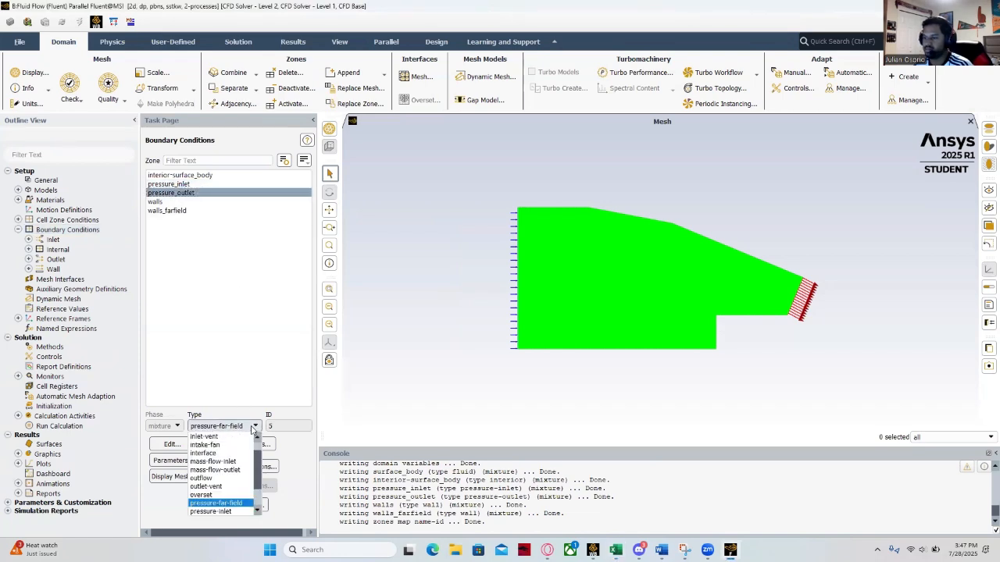
left_click(191, 184)
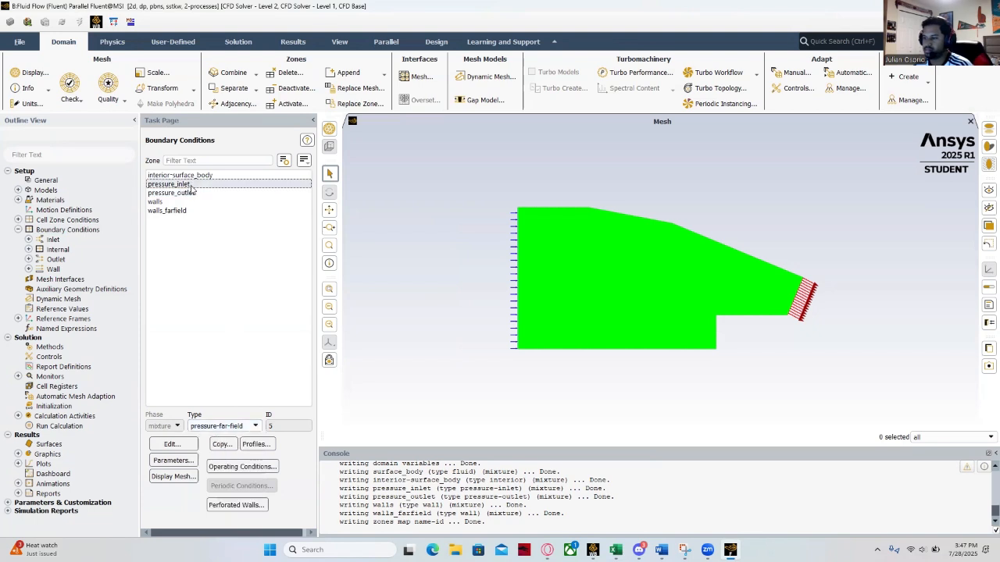
left_click(194, 193)
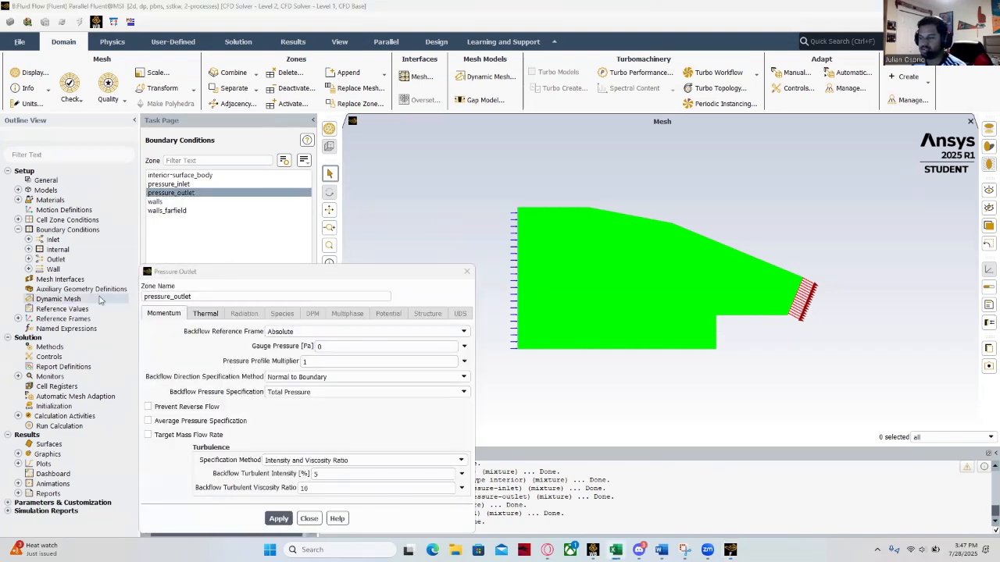
left_click(333, 346)
type("93938.84848")
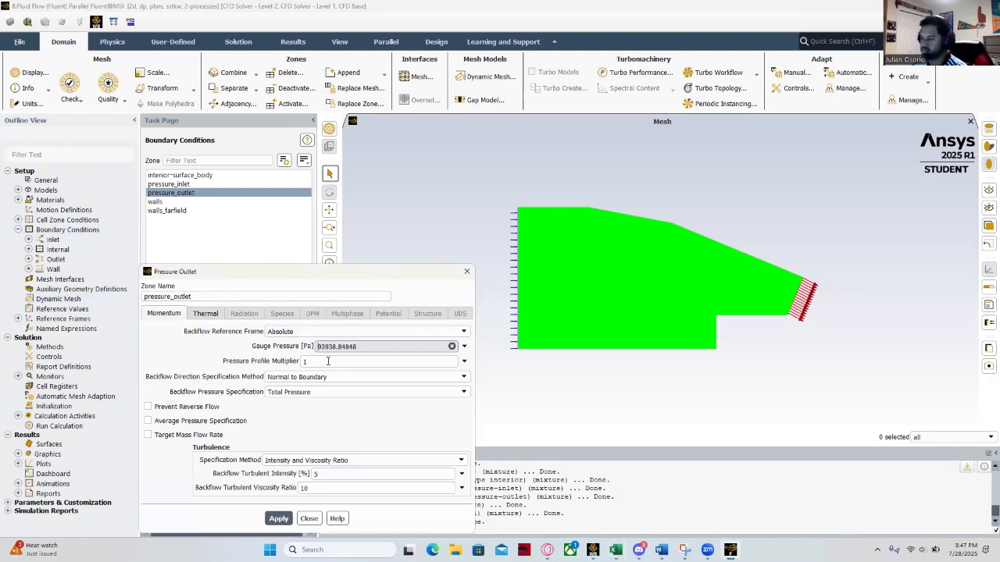
left_click(278, 519)
left_click(309, 519)
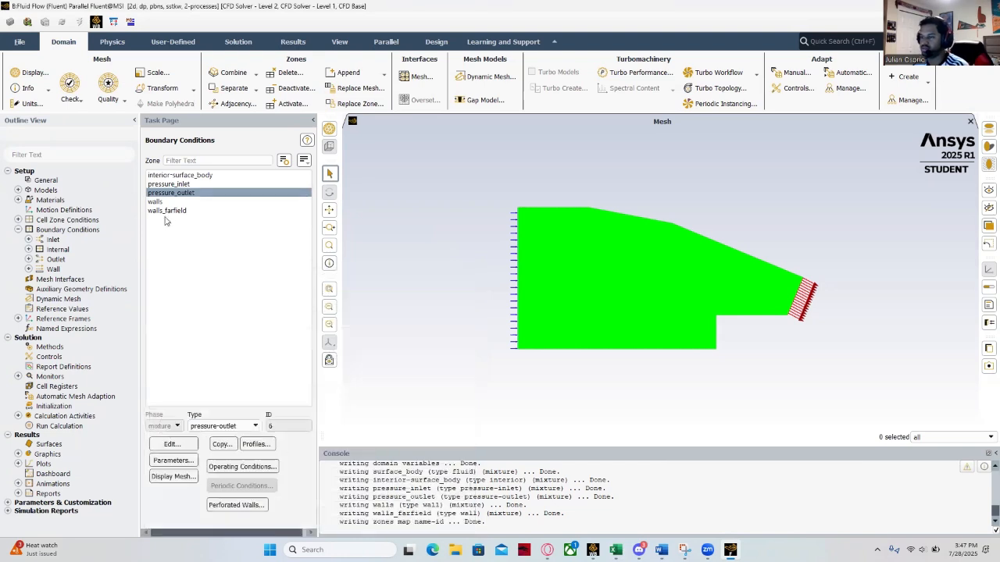
- Change the walls_farfield boundary to pressure-far-field, fill in its gauge pressure and set its Mach number to 2.119
left_click(161, 202)
left_click(176, 211)
left_click(255, 425)
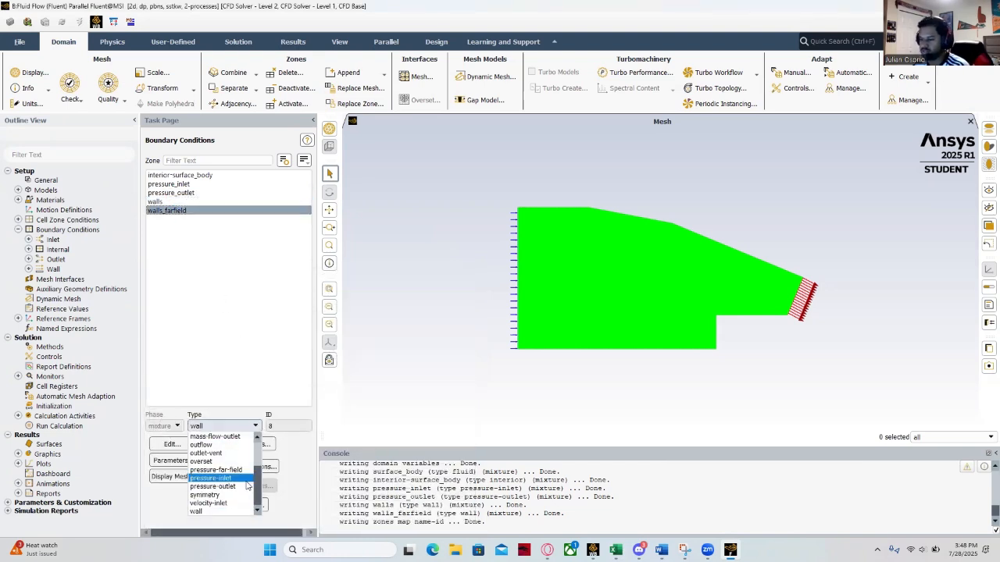
left_click(243, 469)
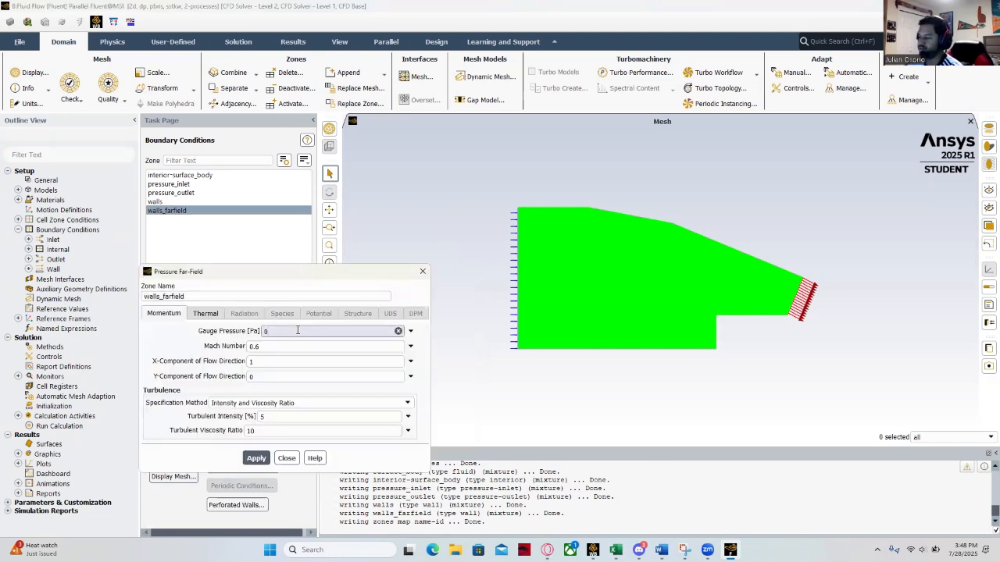
key("Tab")
type("2.119")
left_click(256, 458)
left_click(286, 458)
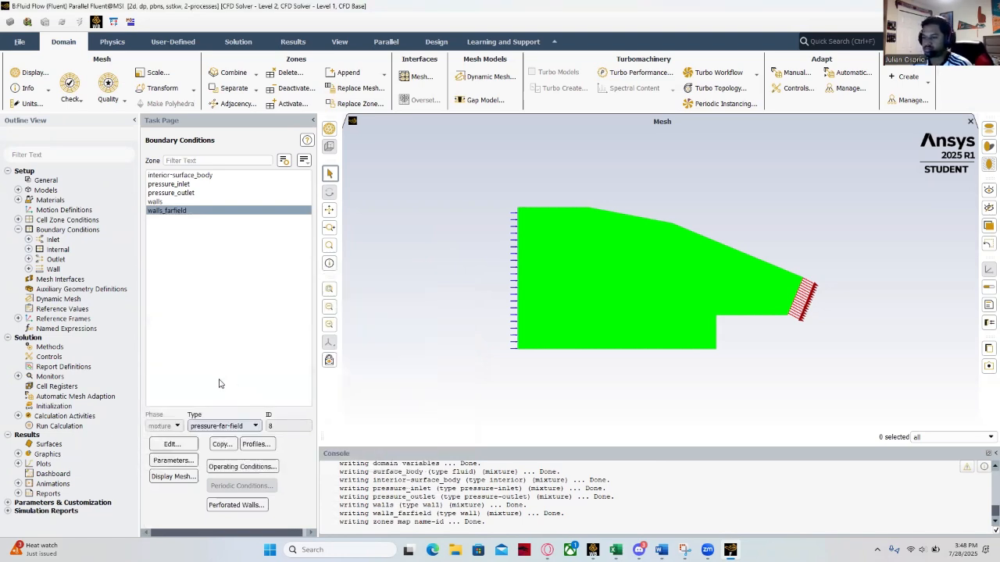
- Initialize the solution with hybrid initialization and run the calculation for 50 iterations
left_click(54, 406)
left_click(216, 198)
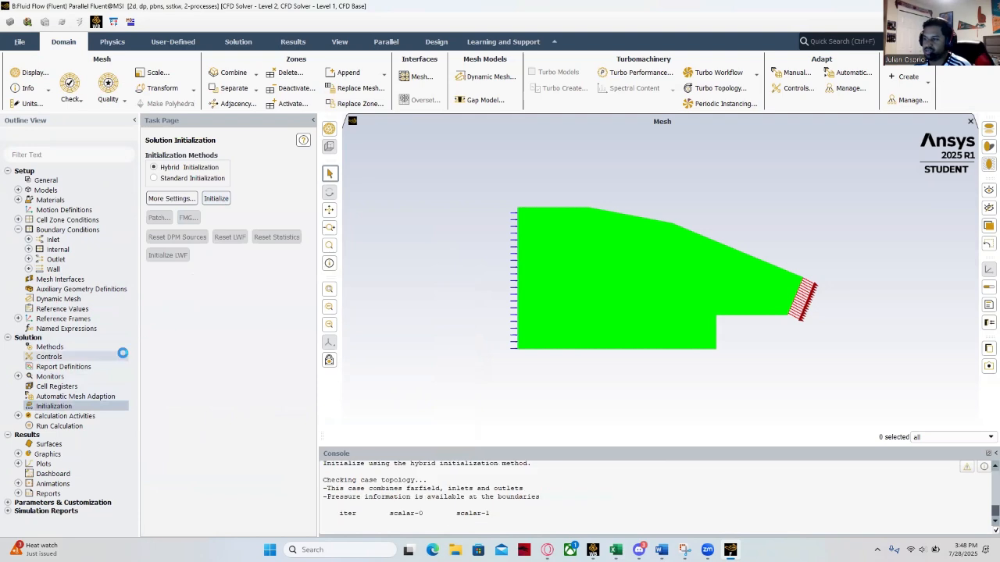
left_click(67, 429)
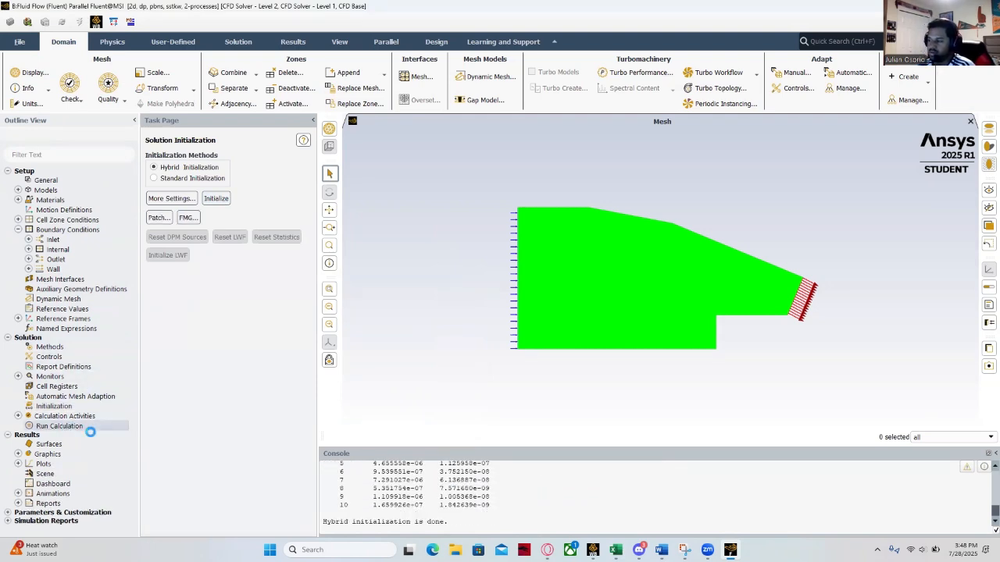
left_click(175, 277)
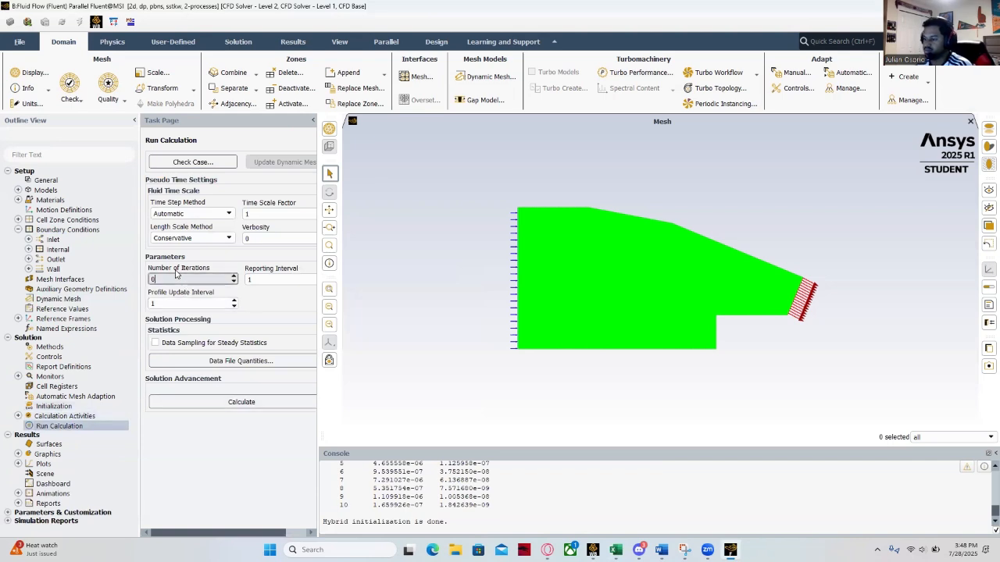
left_click(240, 400)
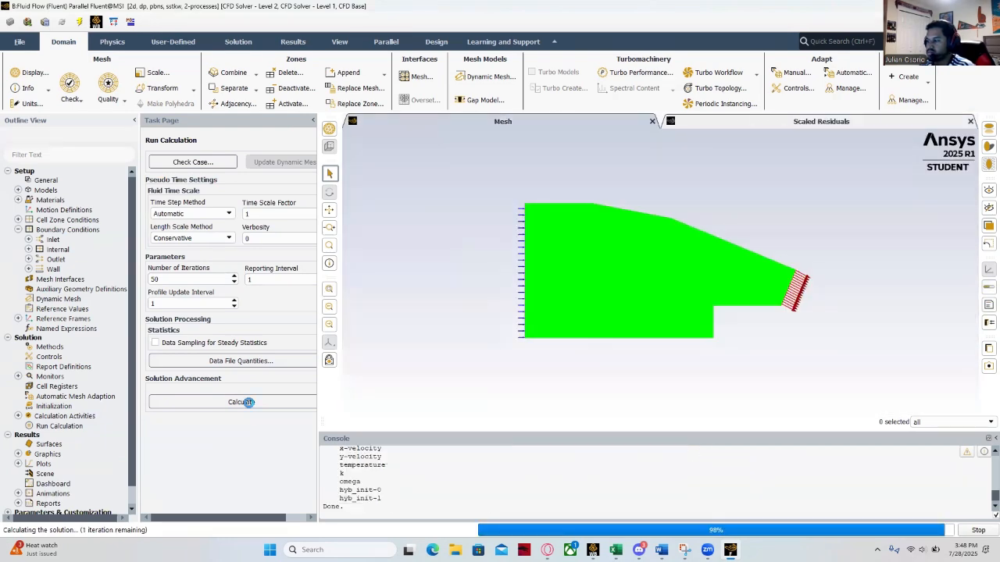
left_click(519, 284)
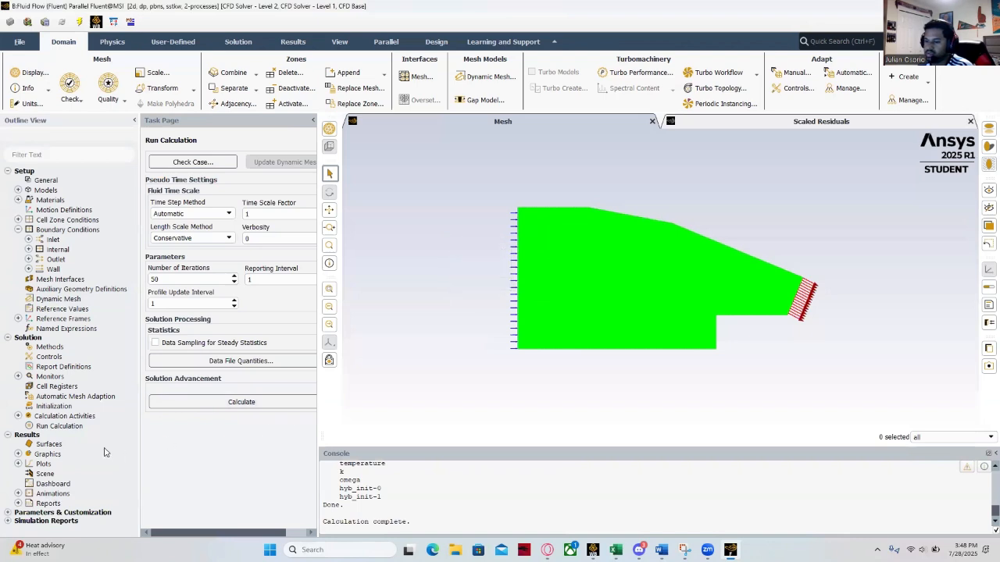
- Create the filled contour plot contour-1 of velocity, showing Mach Number, and display it
left_click(18, 454)
double_click(60, 473)
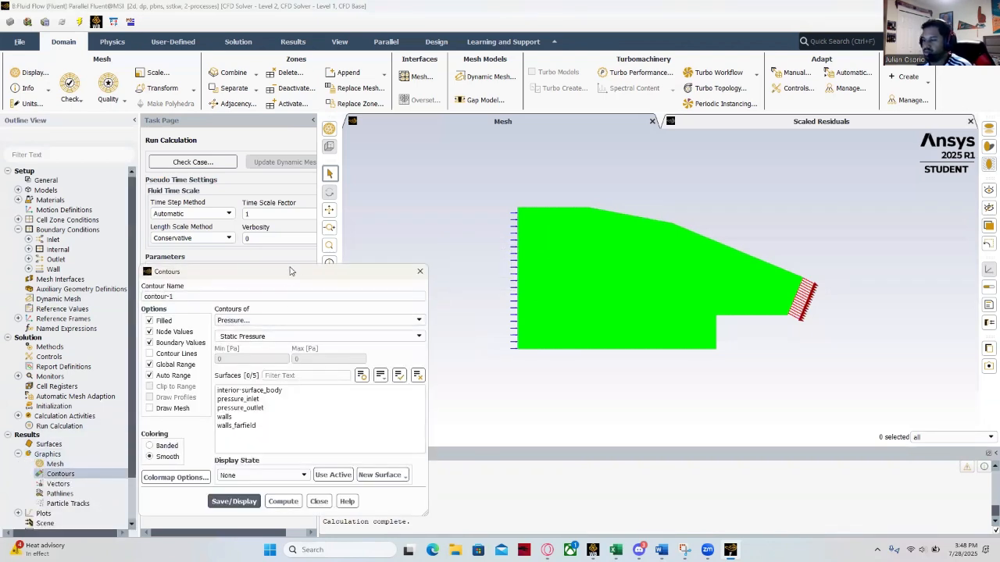
left_click_drag(289, 271, 187, 203)
left_click(286, 252)
left_click(158, 277)
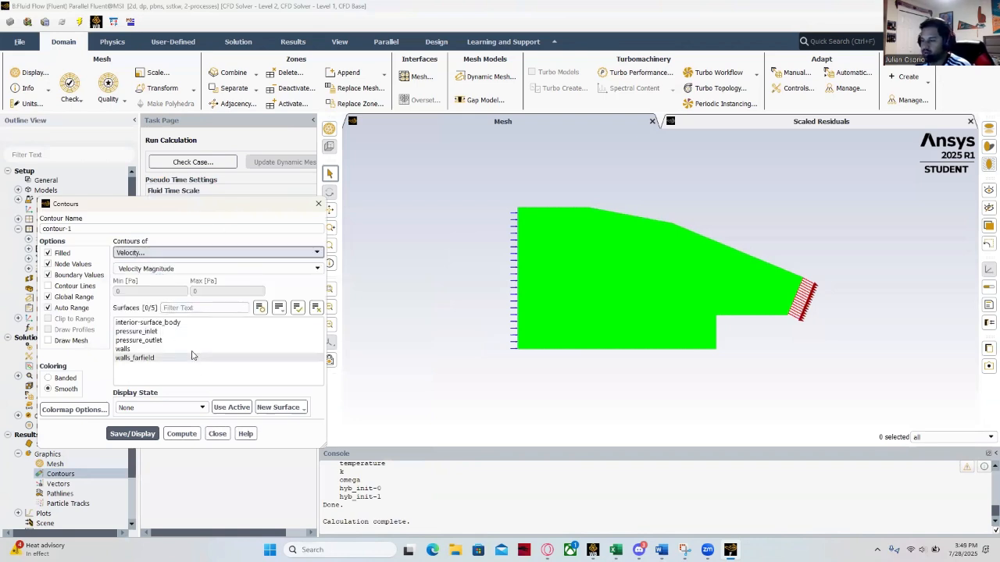
left_click(165, 268)
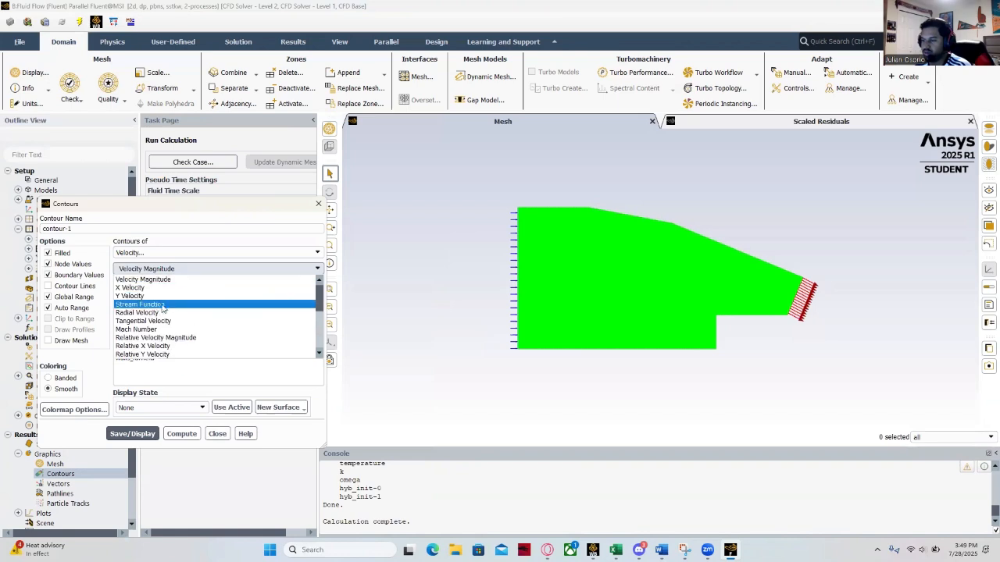
left_click(153, 329)
left_click(146, 423)
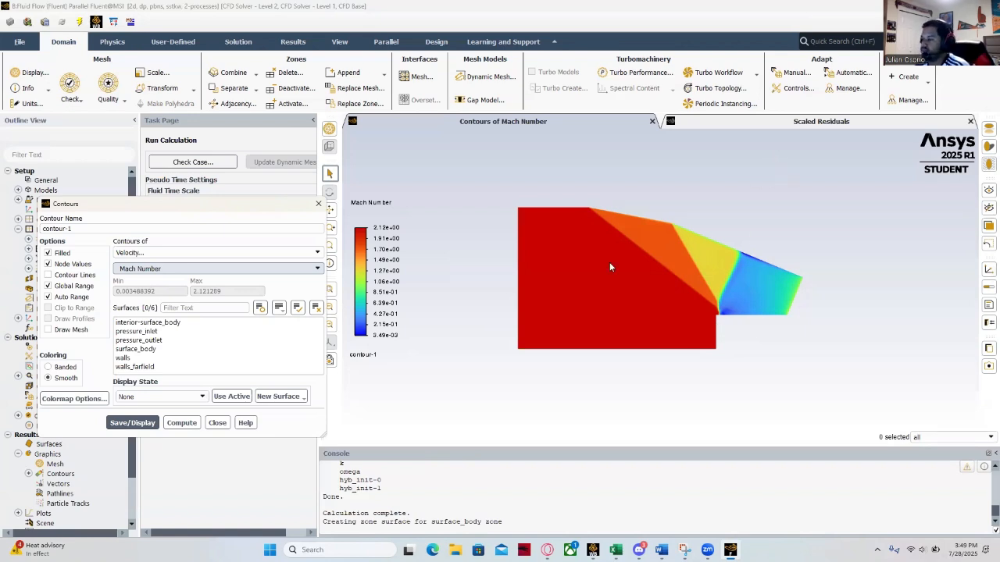
- Switch contour-1 to Velocity Magnitude and display it
left_click(319, 270)
left_click(199, 277)
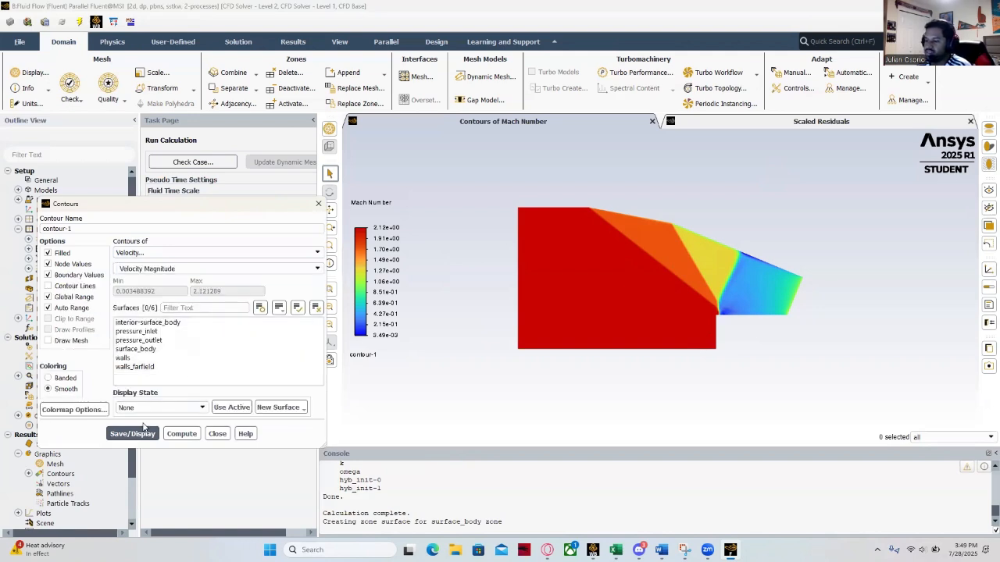
left_click(133, 434)
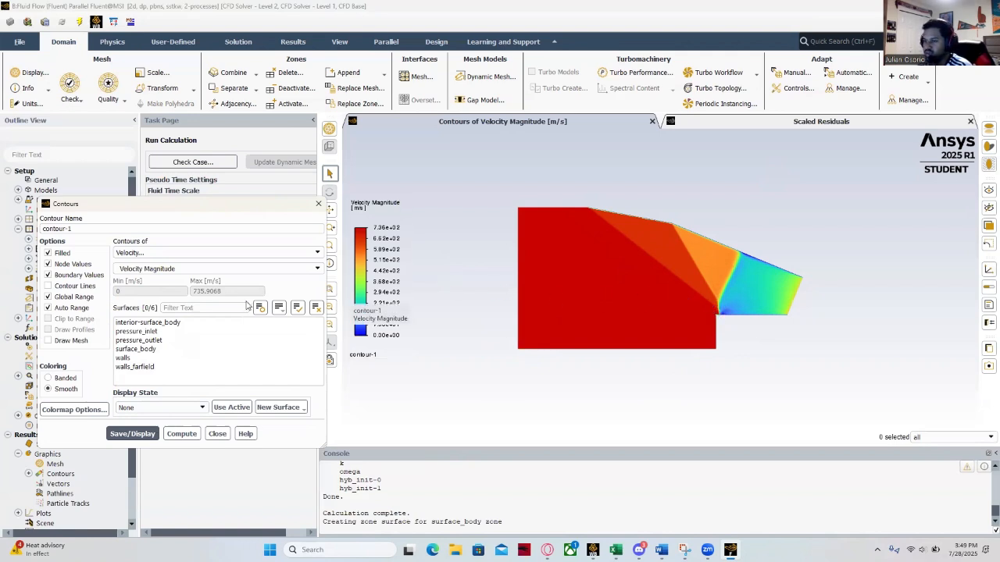
- Switch contour-1 to Static Pressure, select all surfaces from interior-surface_body to walls_farfield, and display it
left_click(314, 253)
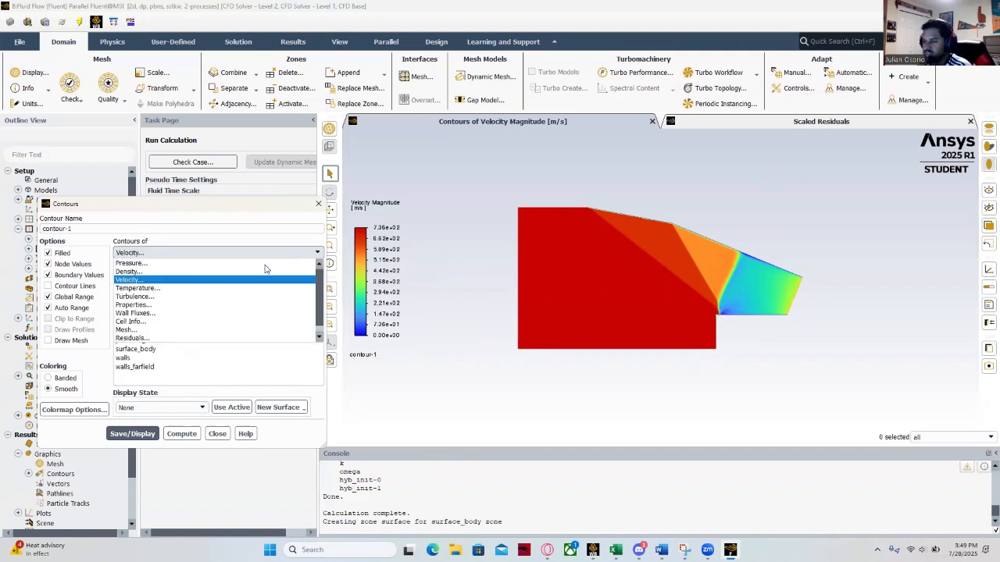
left_click(223, 264)
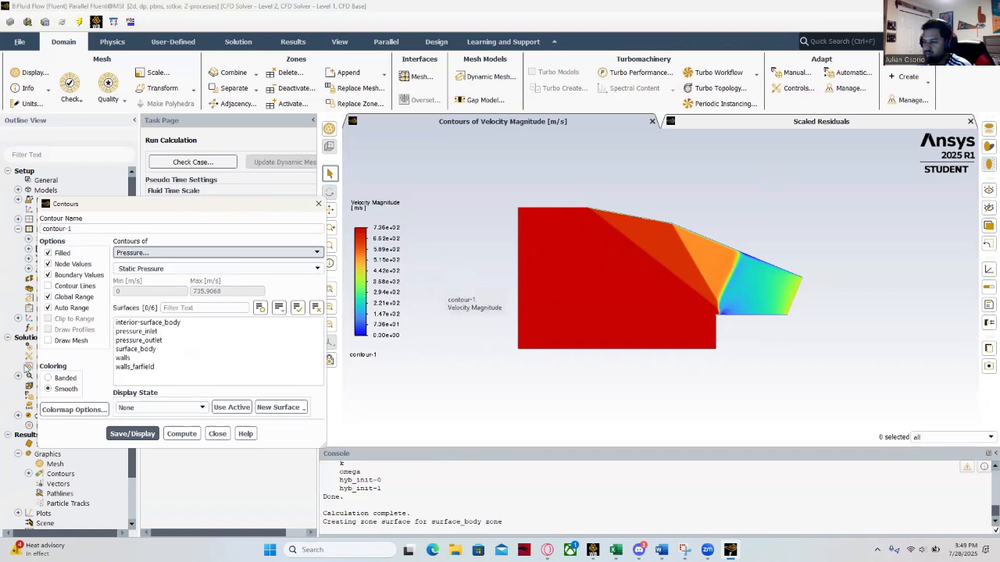
left_click(150, 324)
left_click(137, 367, "shift")
left_click(132, 433)
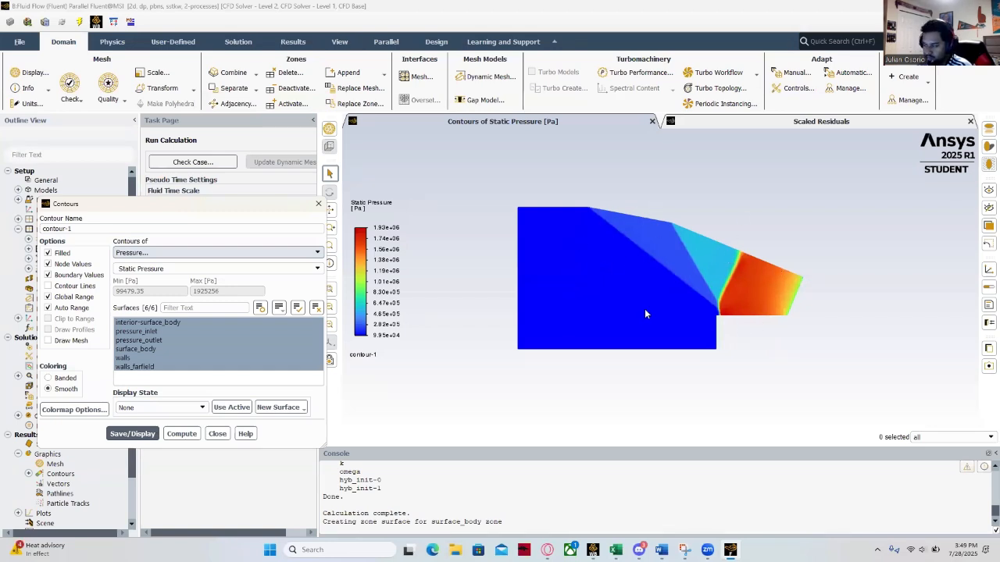
- Display contour-1 as Static Temperature and as Total Temperature
left_click(318, 253)
left_click(140, 287)
left_click(137, 434)
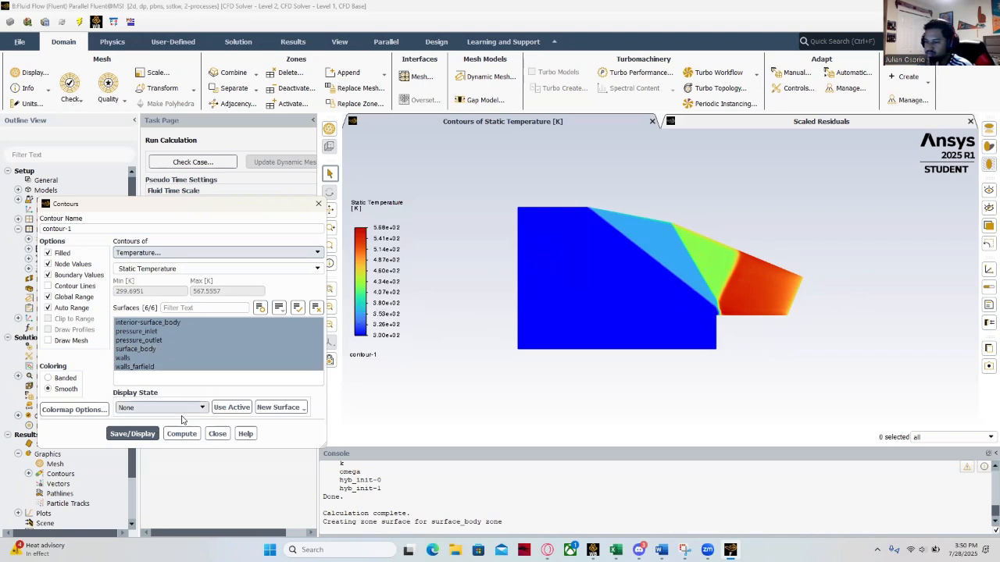
left_click(316, 269)
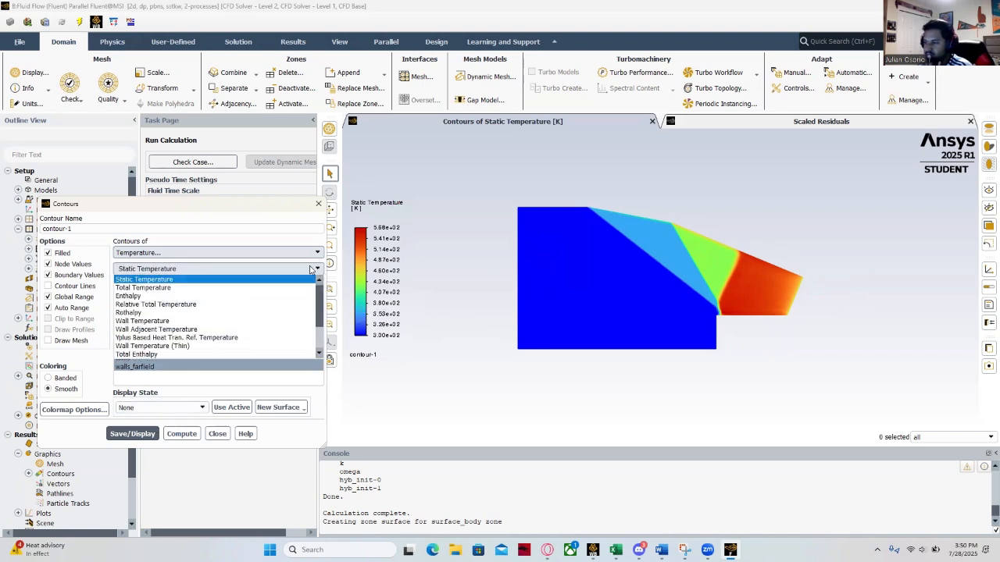
left_click(263, 288)
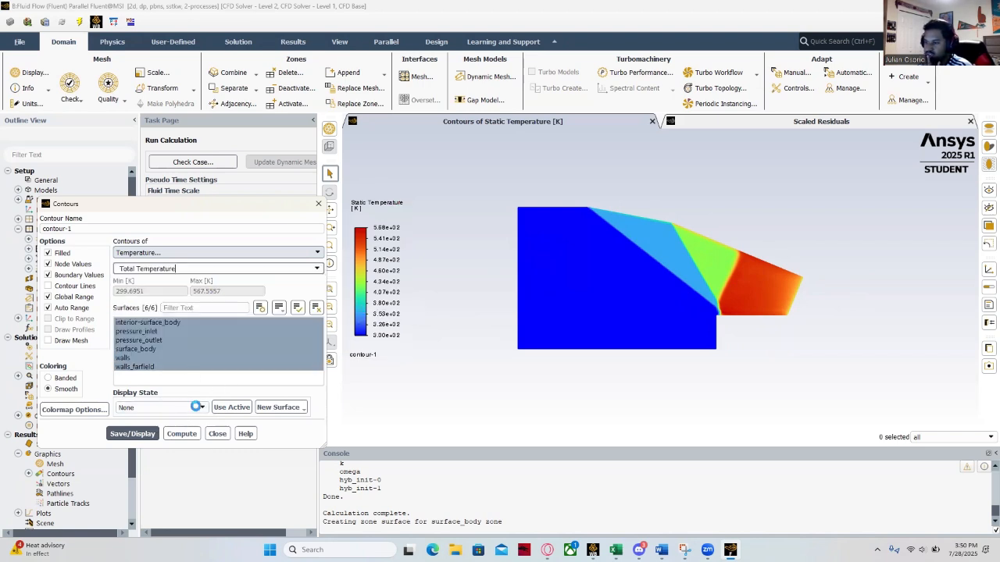
left_click(133, 434)
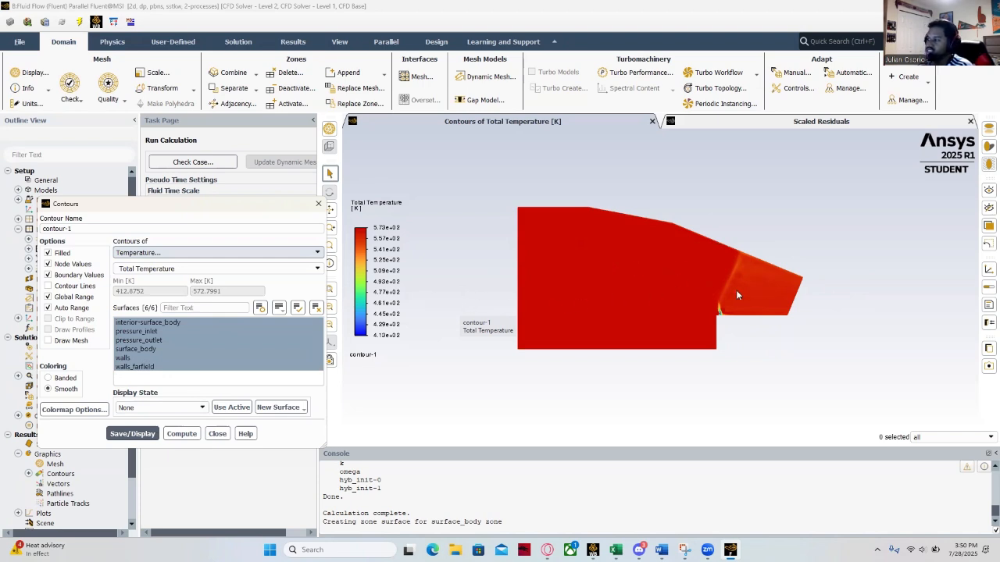
- Switch contour-1 to Total Pressure, display it and close the contour settings
left_click(316, 253)
left_click(229, 265)
left_click(318, 269)
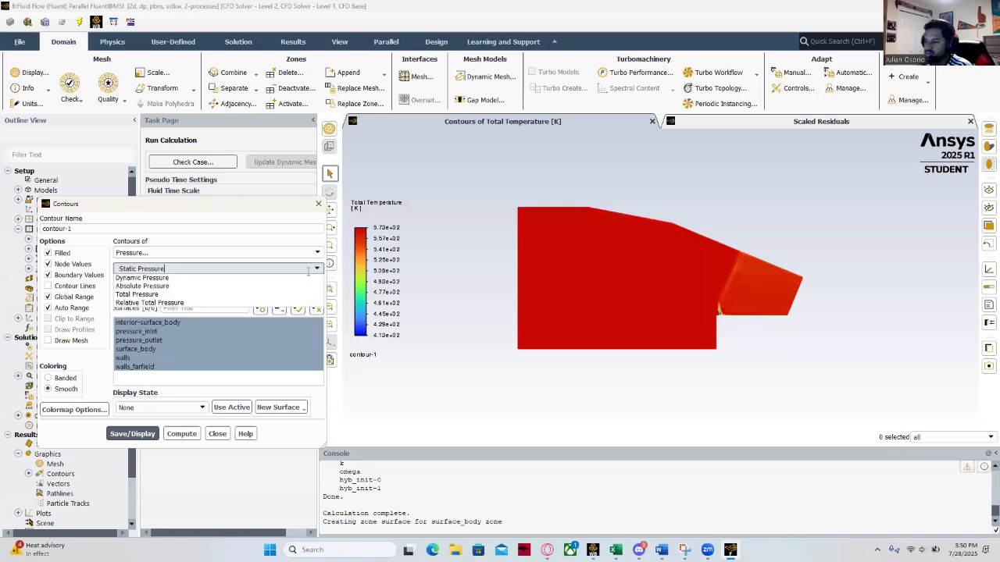
left_click(133, 315)
left_click(315, 269)
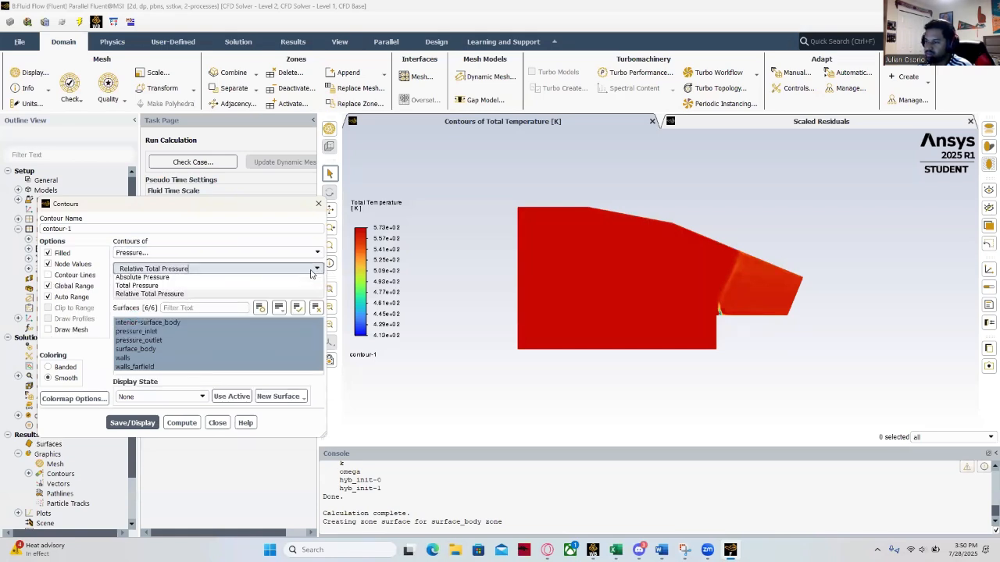
left_click(157, 313)
left_click(133, 433)
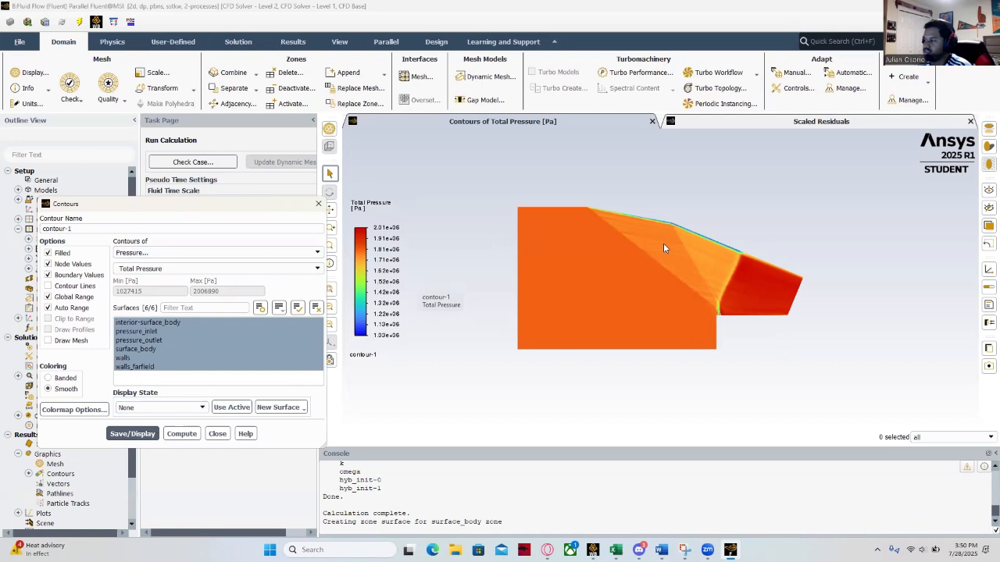
left_click(217, 435)
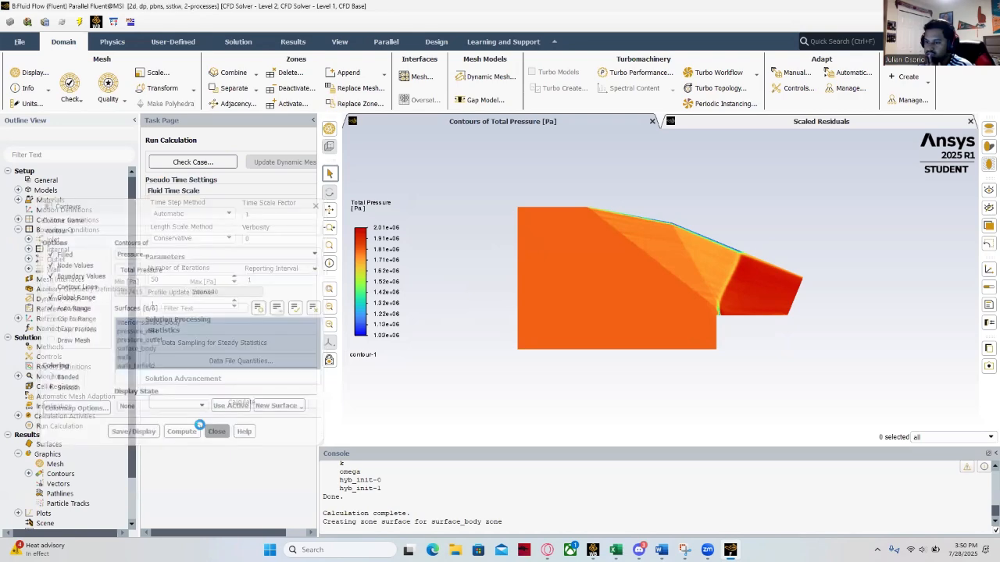
- Start a new XY plot, xy-plot-1, and set its Y axis function to velocity, Mach Number
left_click(19, 454)
left_click(19, 464)
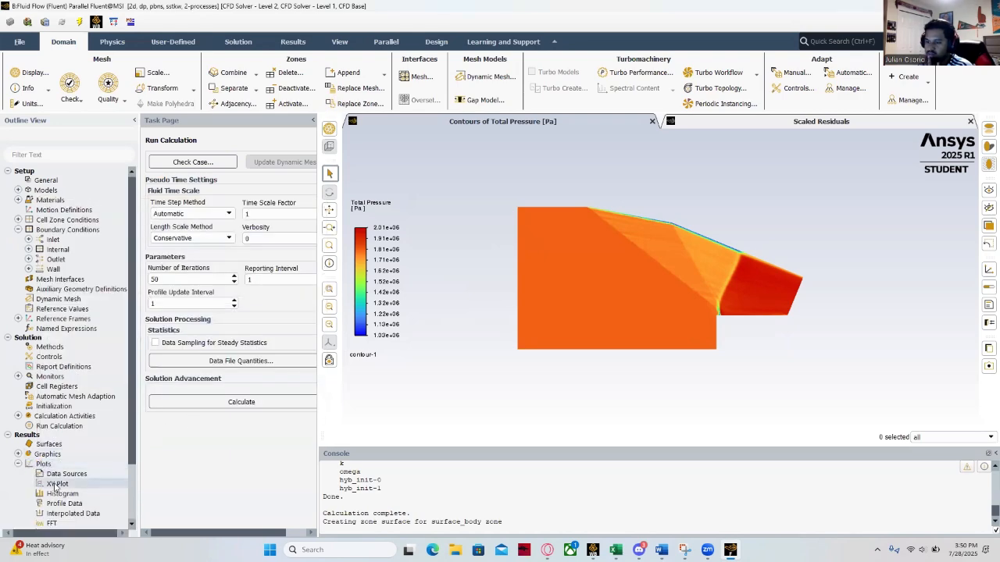
double_click(57, 484)
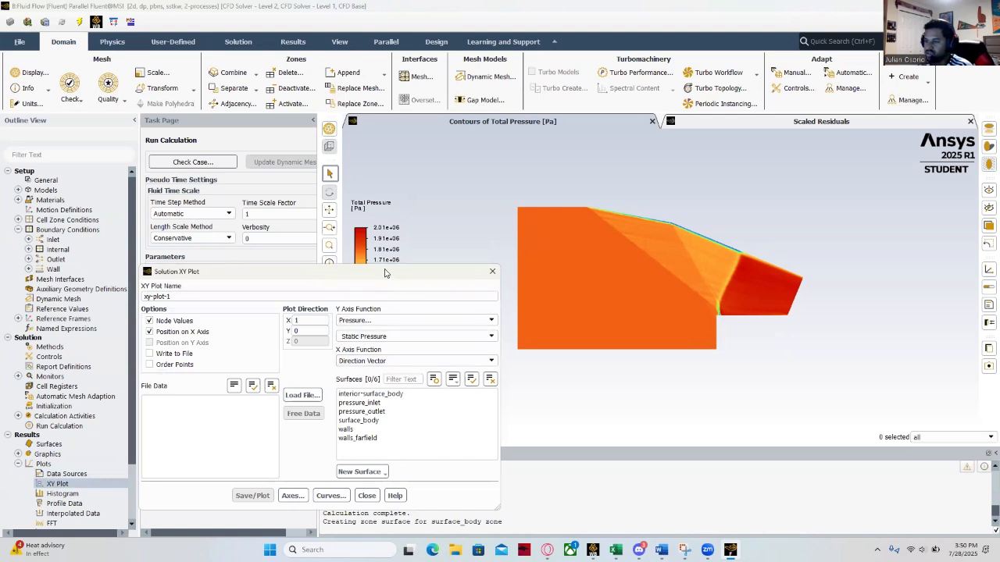
left_click_drag(384, 273, 249, 161)
left_click(358, 225)
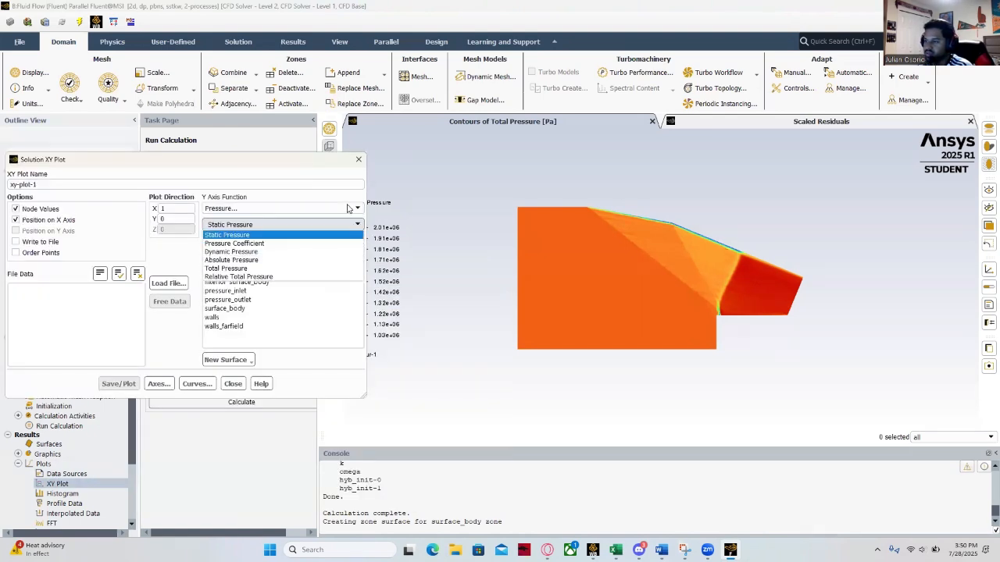
left_click(348, 208)
left_click(348, 207)
left_click(322, 231)
left_click(358, 224)
left_click(238, 283)
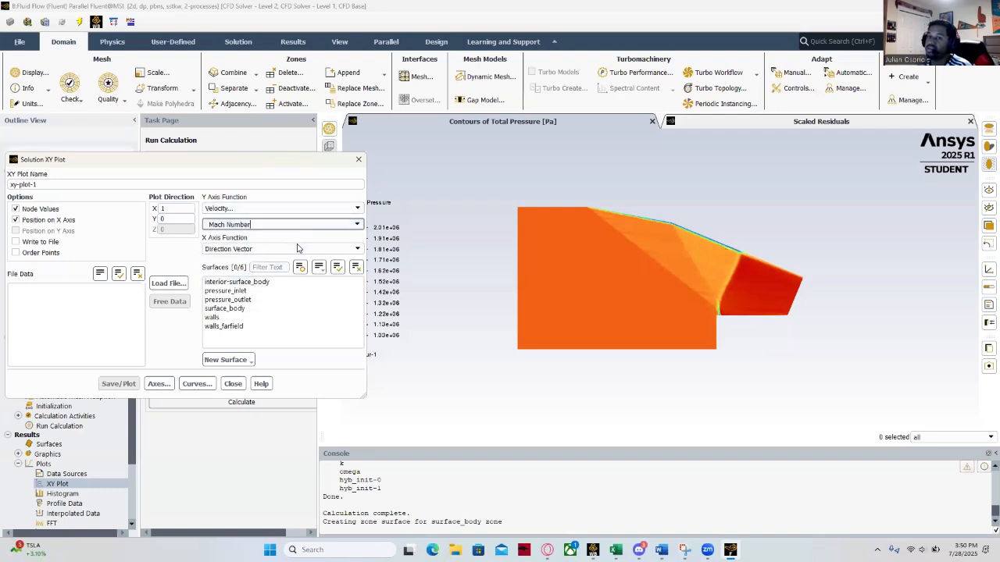
- Start a line surface named centerline and pick its end points at about (0.002, 0.239) m and (0.784, 0.232) m in the flow domain
left_click(249, 359)
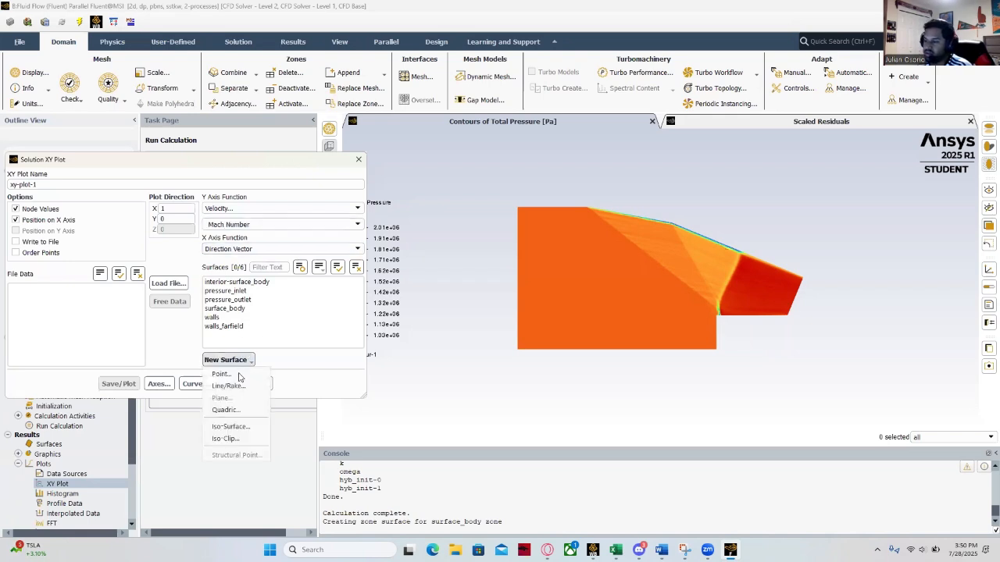
left_click(228, 386)
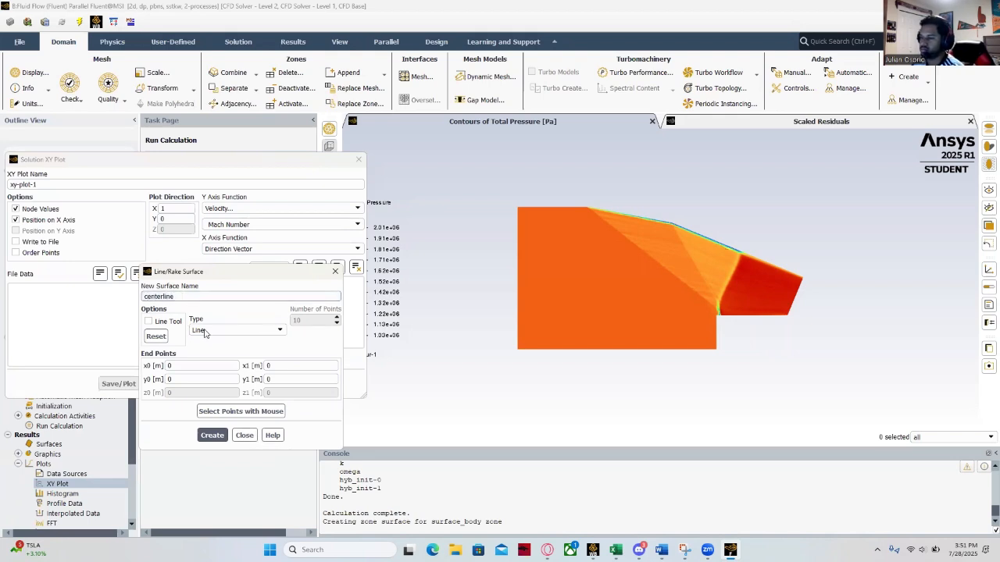
left_click(240, 411)
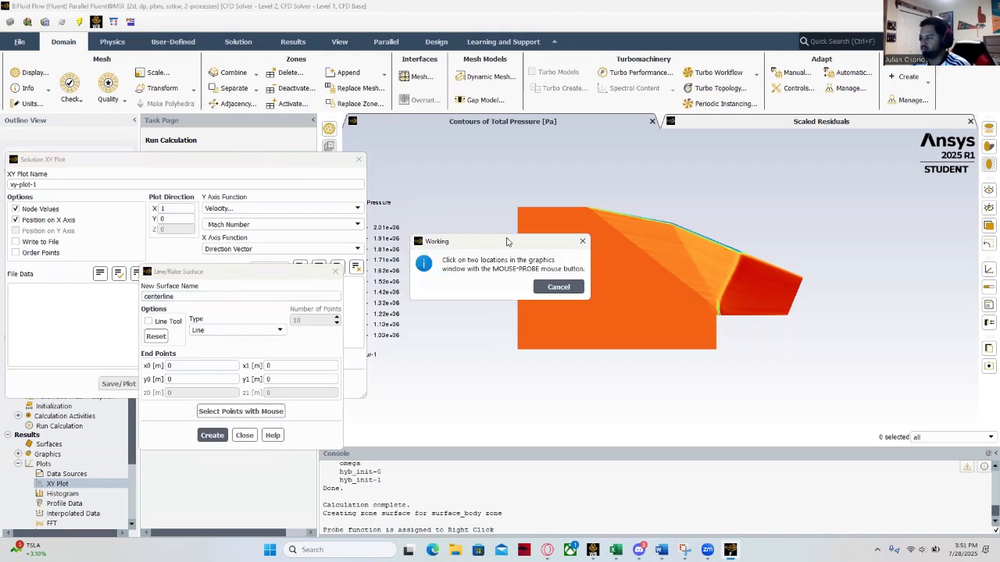
right_click(517, 283)
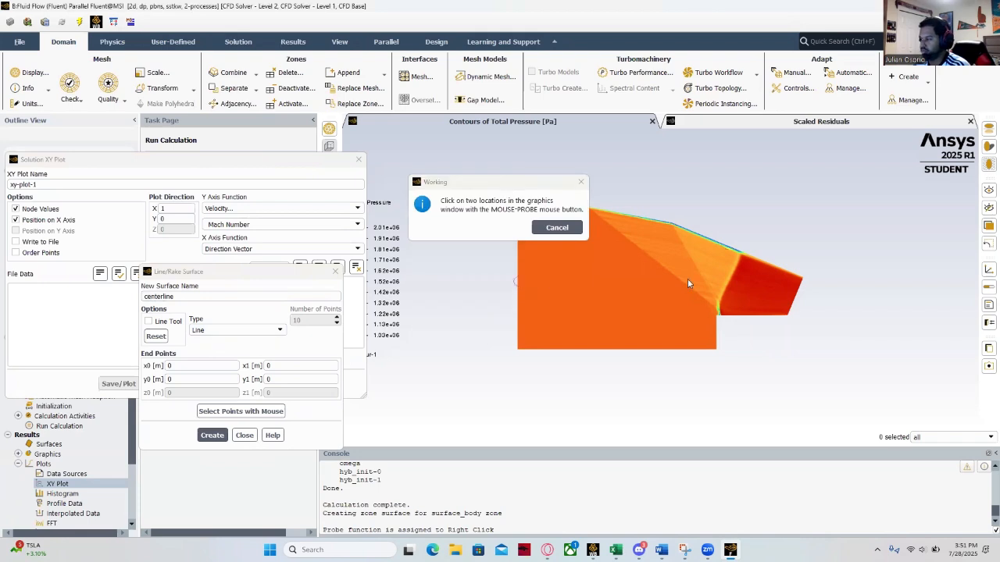
right_click(739, 285)
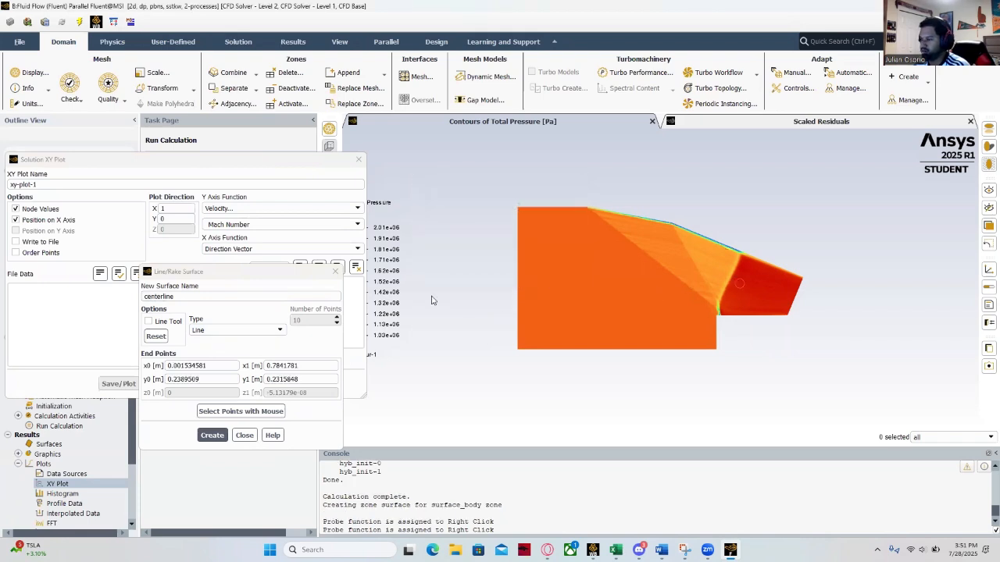
- Set the centerline end points to x0 0, y0 .23 and x1 .8, y1 .23 m, and create the line surface
left_click(223, 365)
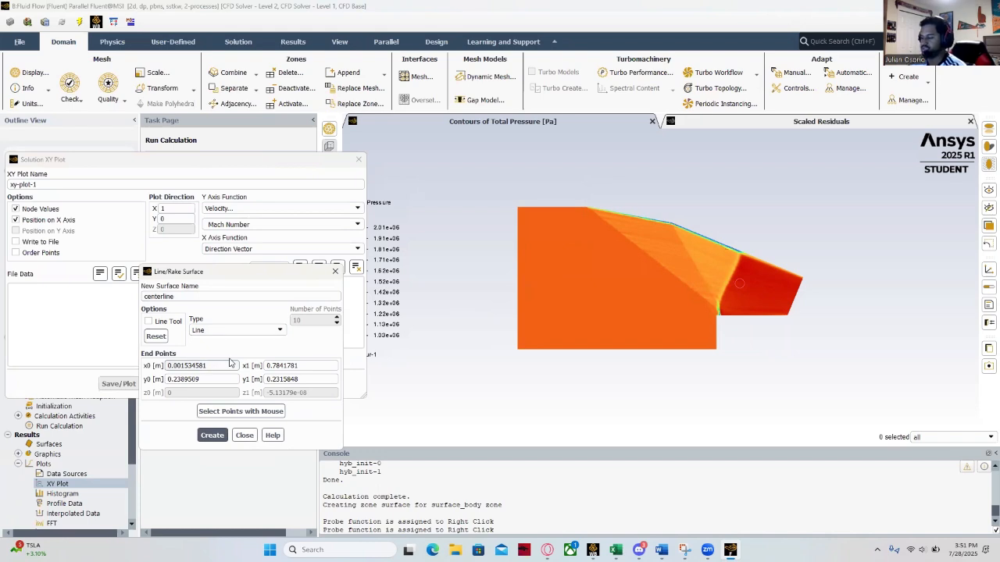
key("BackSpace")
key("BackSpace")
key("BackSpace")
key("BackSpace")
key("BackSpace")
key("BackSpace")
key("BackSpace")
key("BackSpace")
key("BackSpace")
key("BackSpace")
type("0")
key("Tab")
type(".23")
key("Tab")
type(".8")
key("Tab")
type(".23")
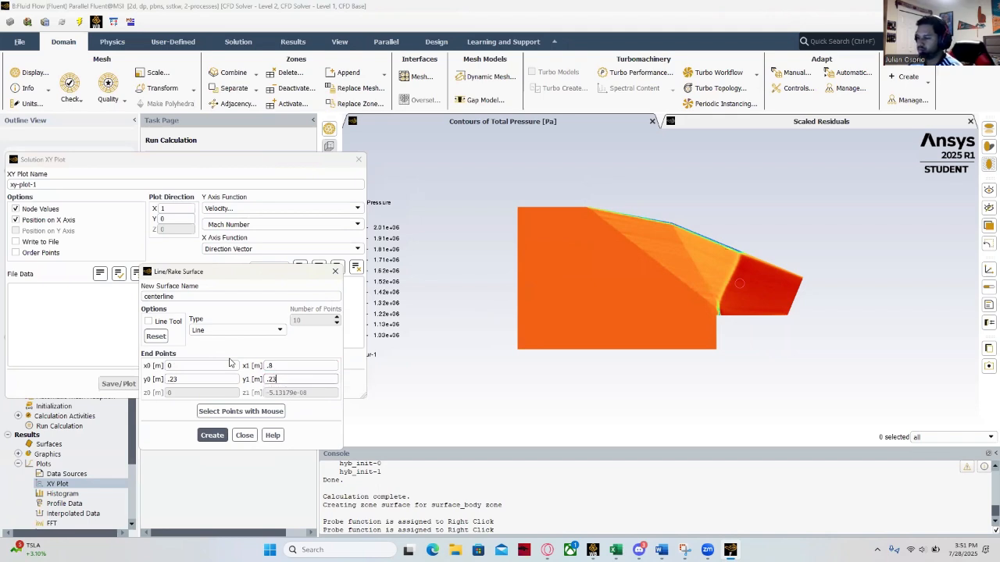
left_click(211, 435)
left_click(244, 435)
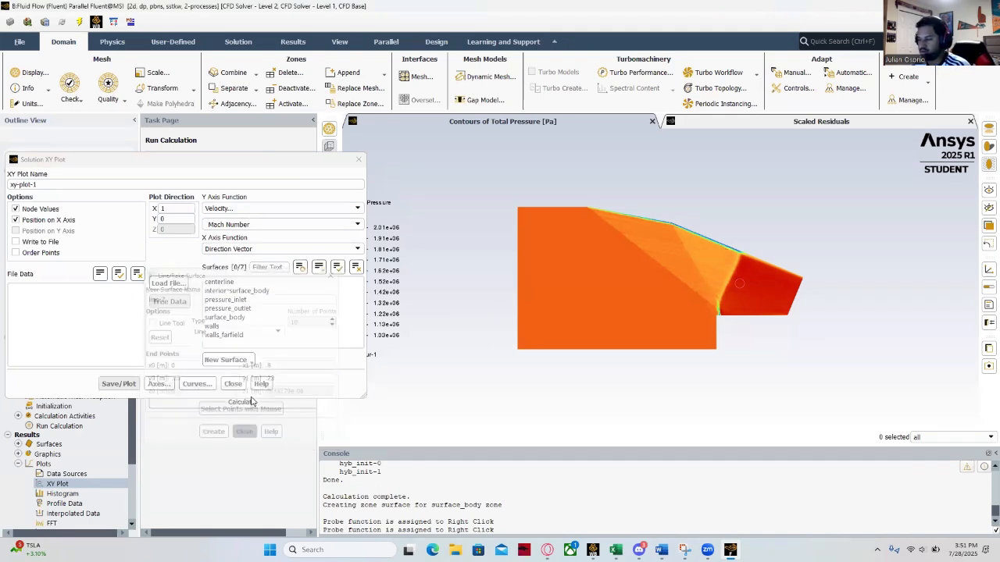
- Select the centerline surface for xy-plot-1 and plot Mach Number along it
left_click(227, 283)
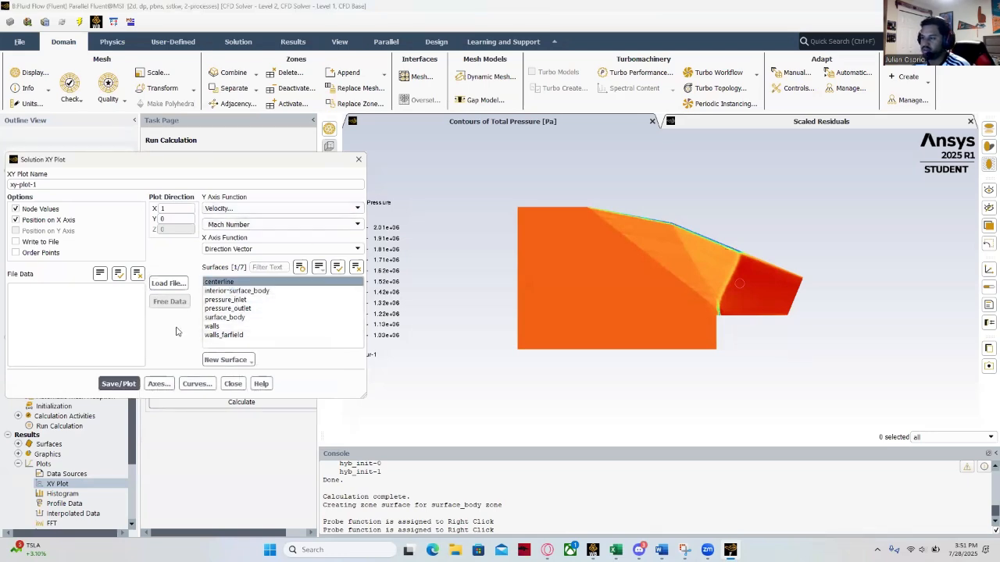
left_click(128, 388)
mouse_move(400, 157)
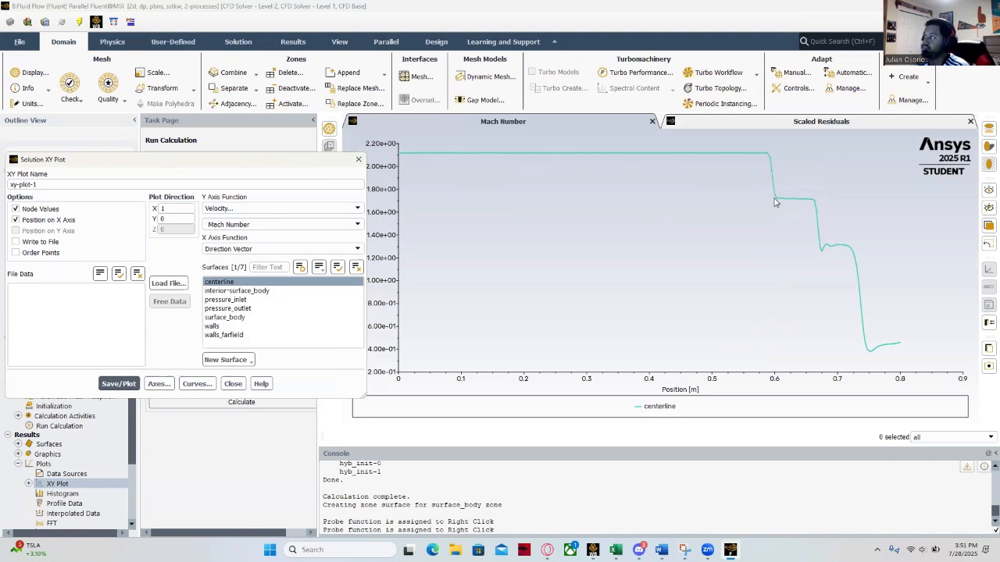
mouse_move(783, 203)
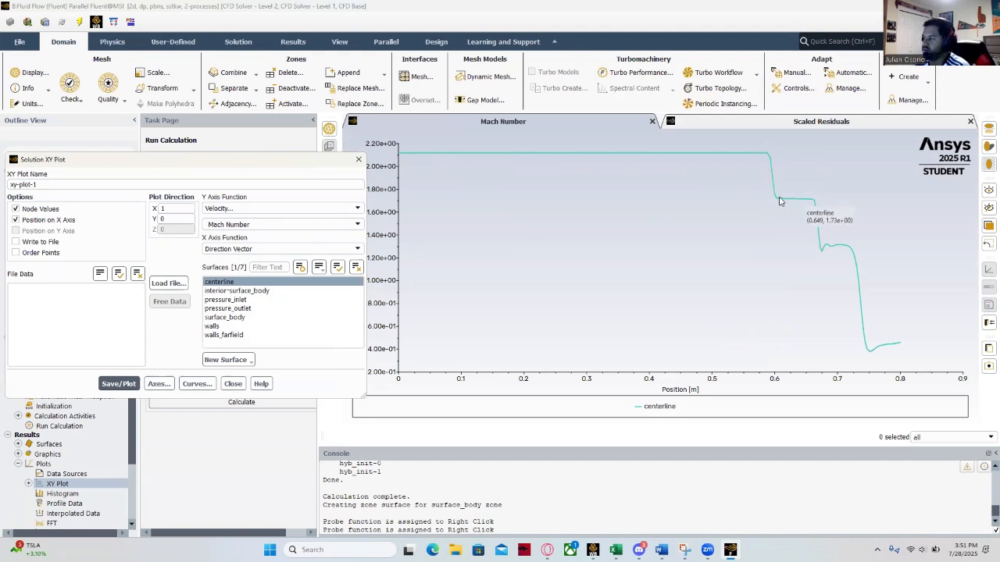
mouse_move(814, 209)
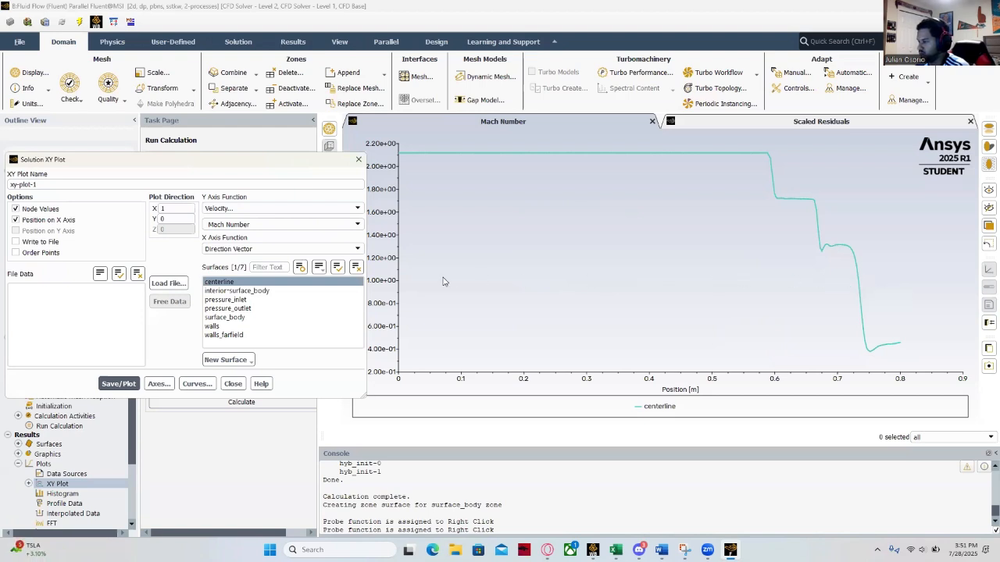
mouse_move(897, 292)
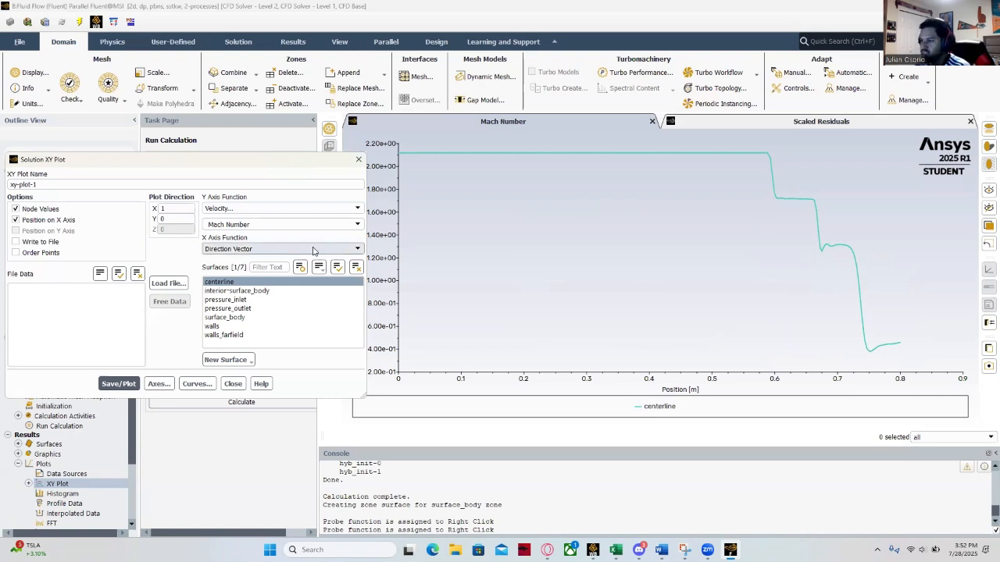
- Plot Velocity Magnitude and Static Pressure along the centerline in xy-plot-1
left_click(278, 224)
left_click(278, 235)
left_click(118, 383)
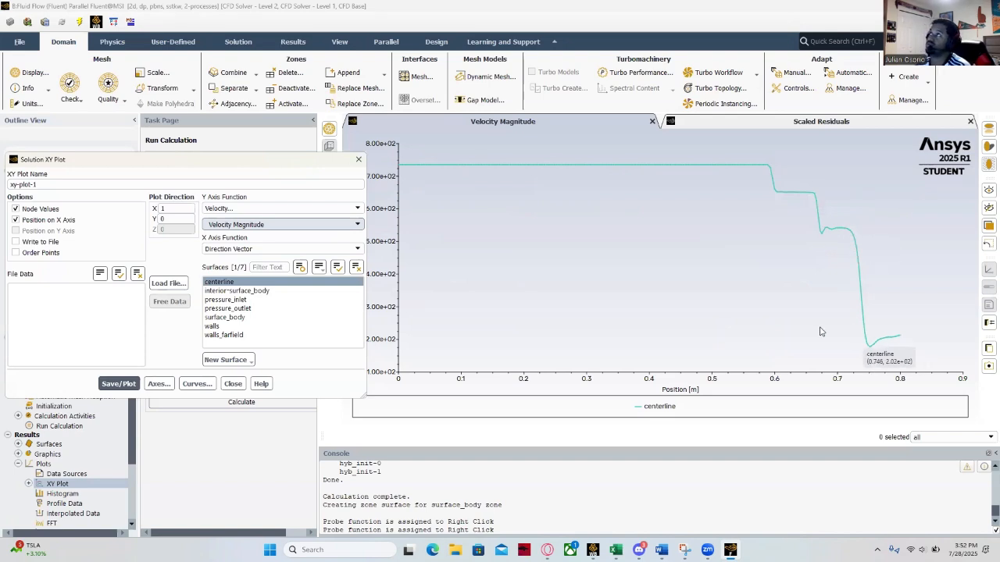
left_click(358, 208)
left_click(234, 219)
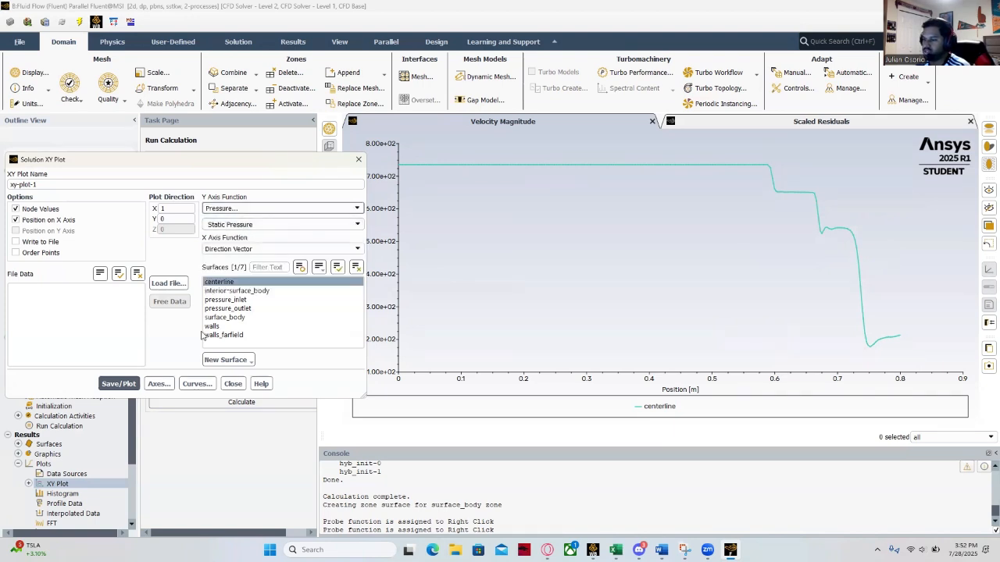
left_click(119, 384)
mouse_move(431, 368)
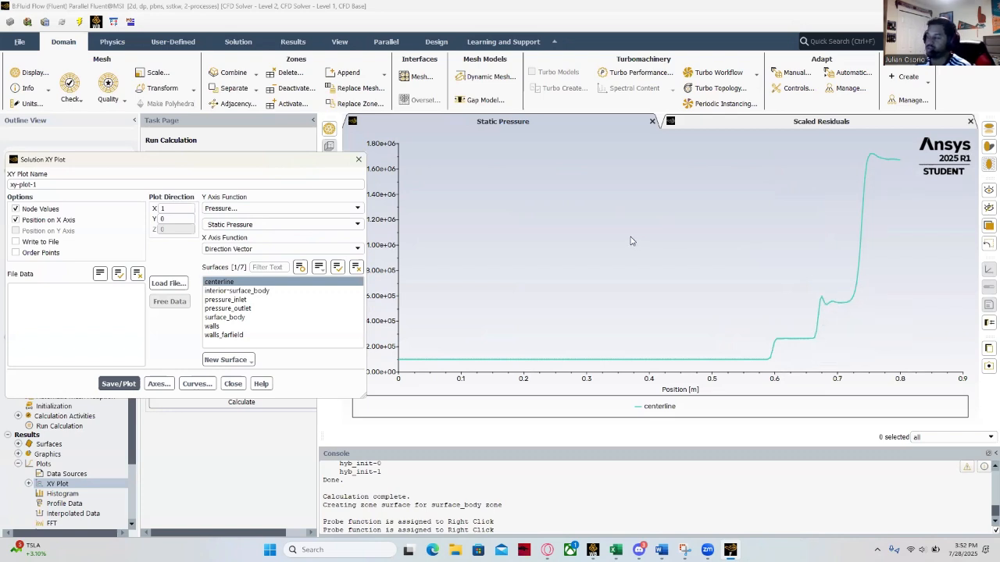
- Switch the Y axis function of xy-plot-1 to Static Temperature and plot it along the centerline
left_click(320, 208)
left_click(229, 243)
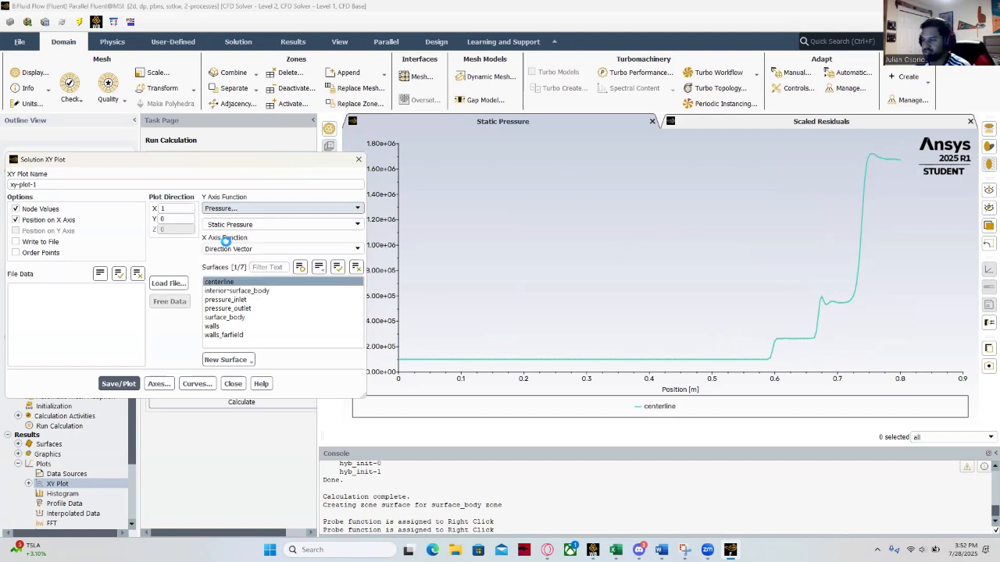
left_click(110, 383)
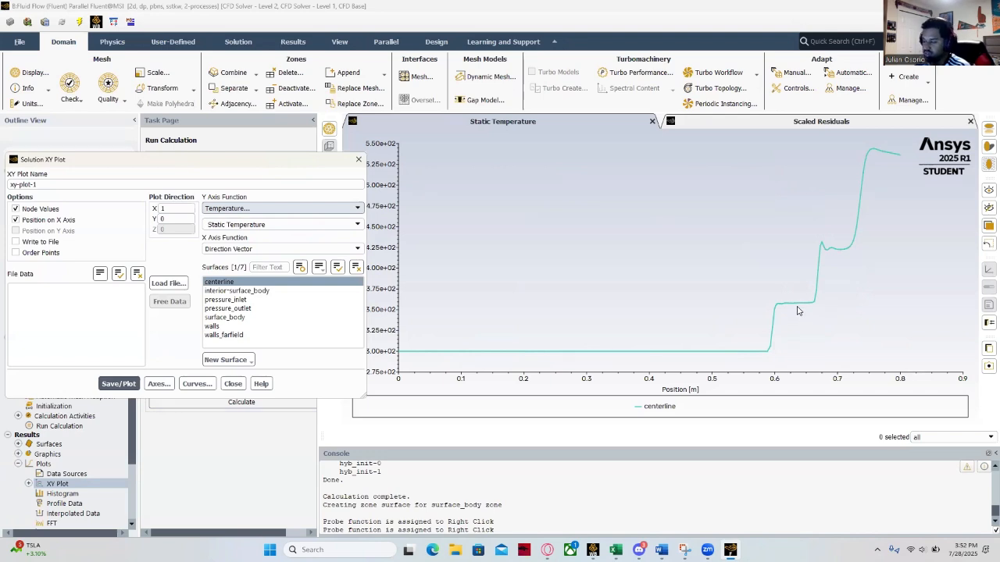
mouse_move(801, 309)
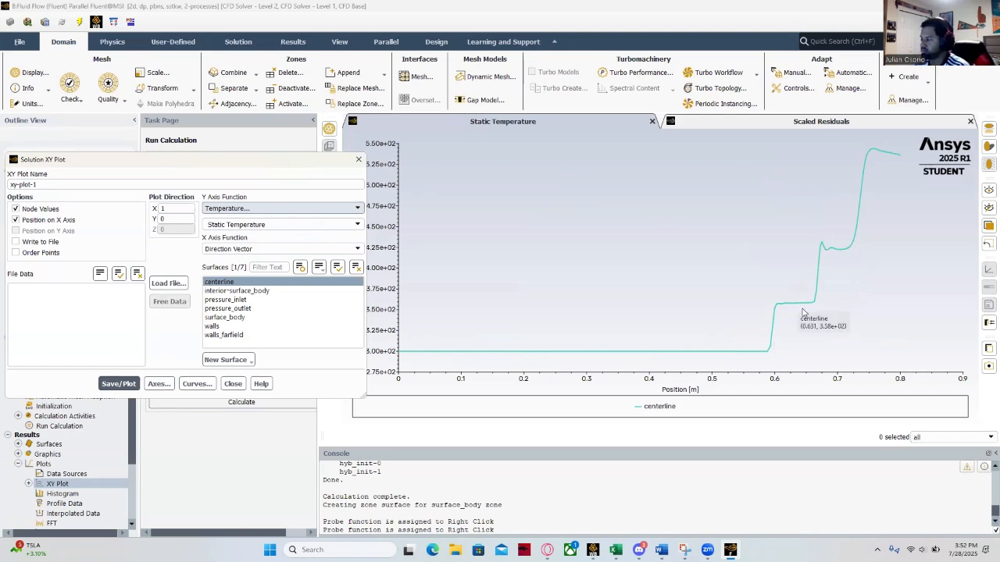
mouse_move(821, 247)
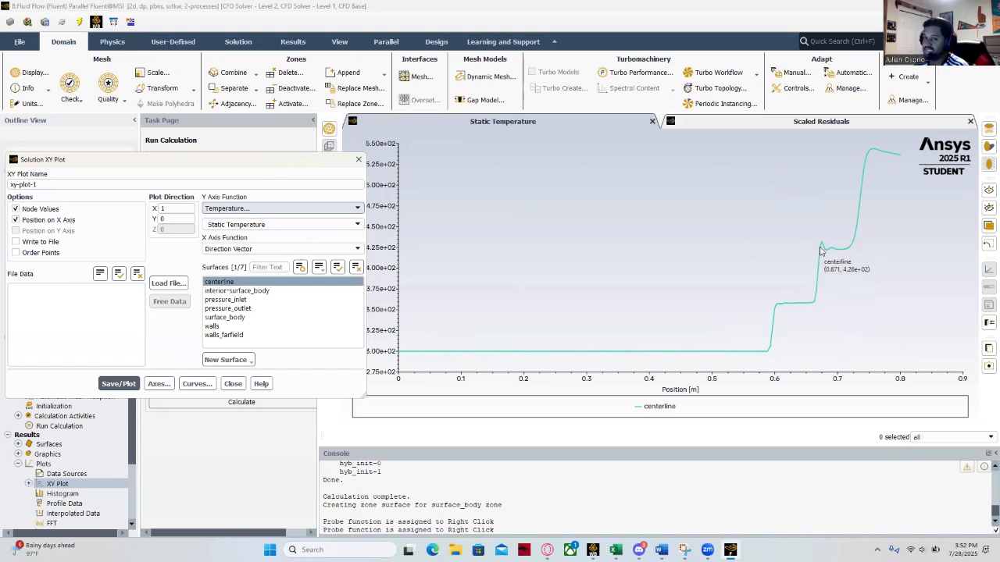
mouse_move(859, 187)
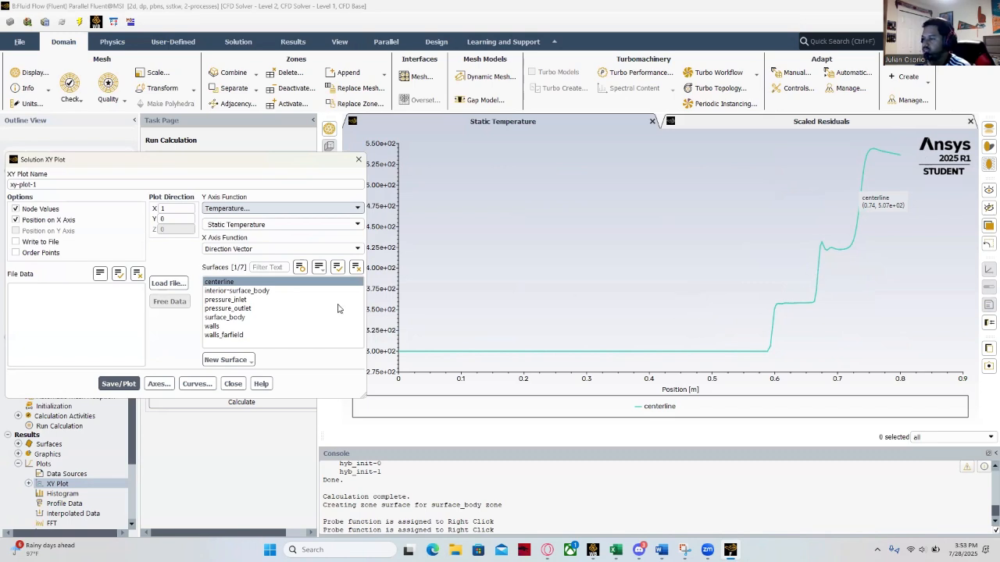
- Switch the Y axis function of xy-plot-1 to Total Pressure and plot it along the centerline
left_click(351, 209)
left_click(264, 219)
left_click(351, 224)
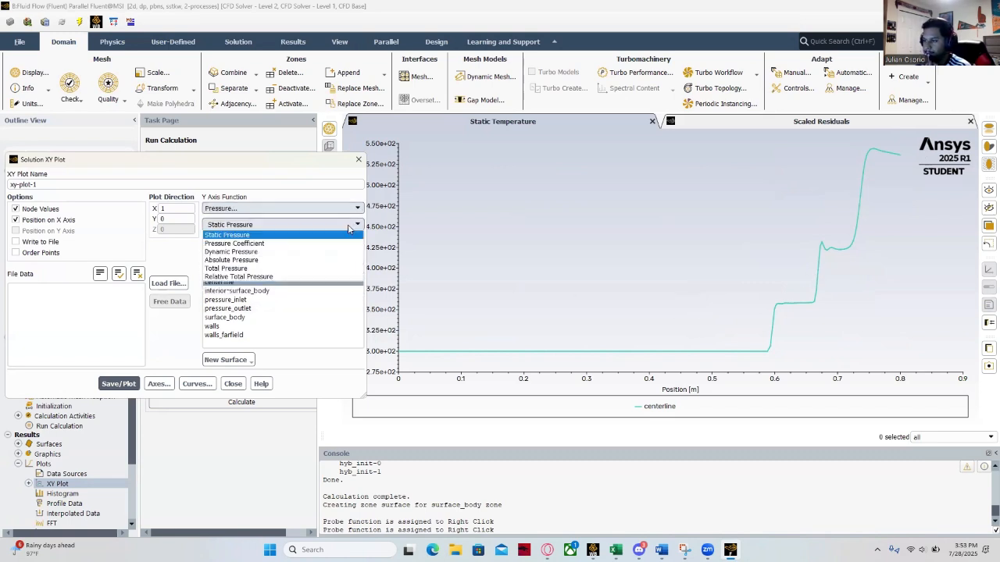
left_click(250, 262)
left_click(132, 381)
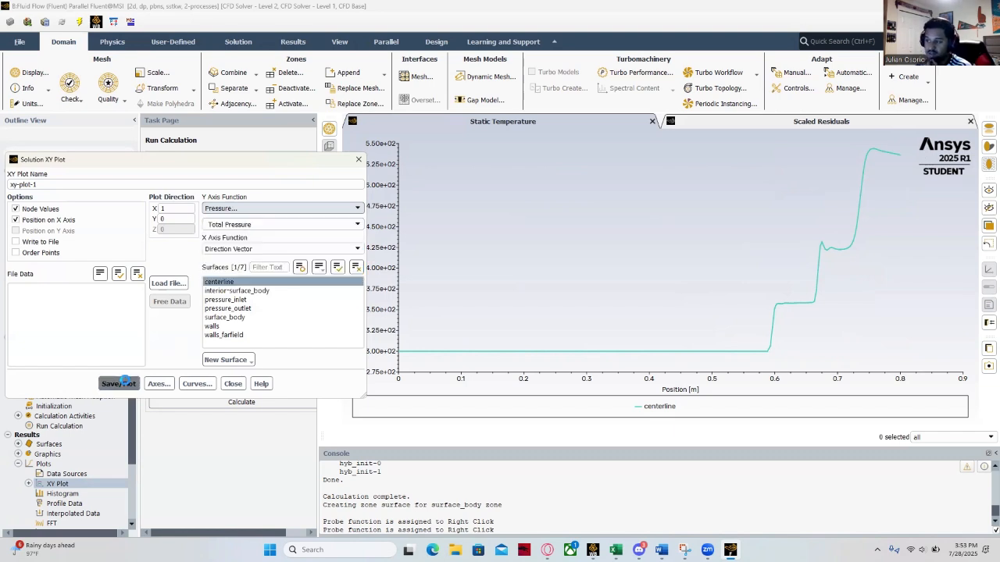
mouse_move(873, 146)
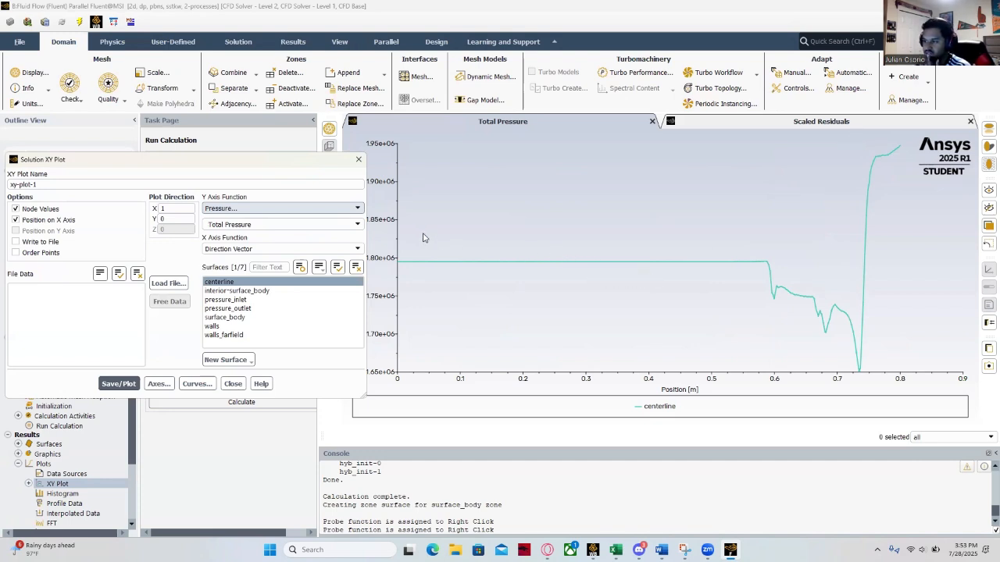
- Switch the Y axis function of xy-plot-1 to Total Temperature and plot it along the centerline
left_click(359, 210)
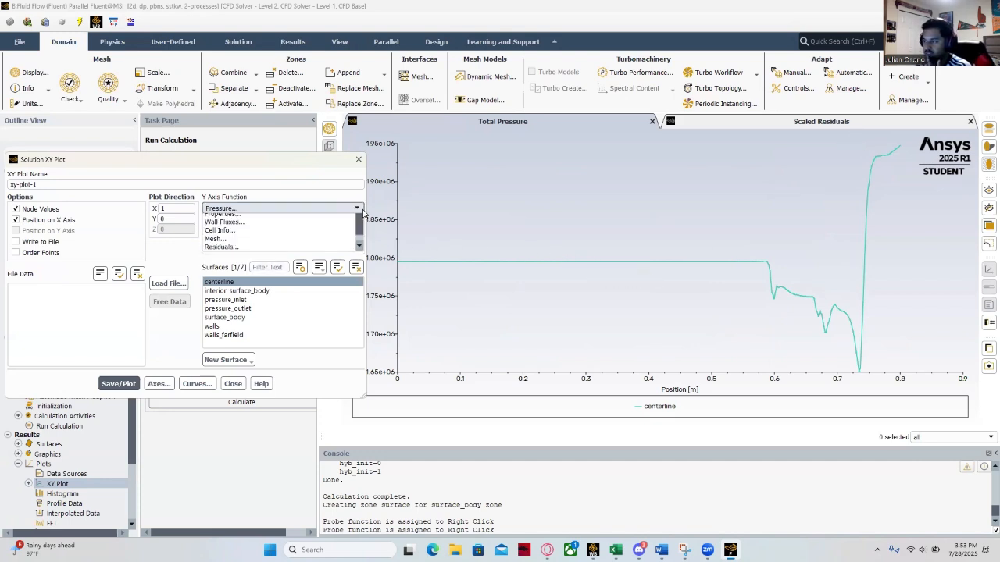
left_click(243, 246)
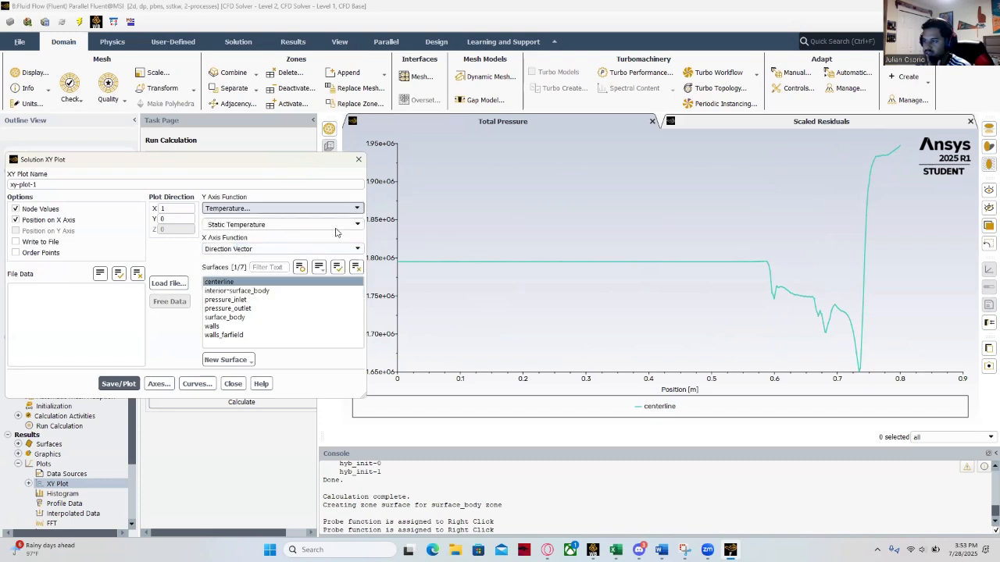
left_click(331, 225)
left_click(233, 248)
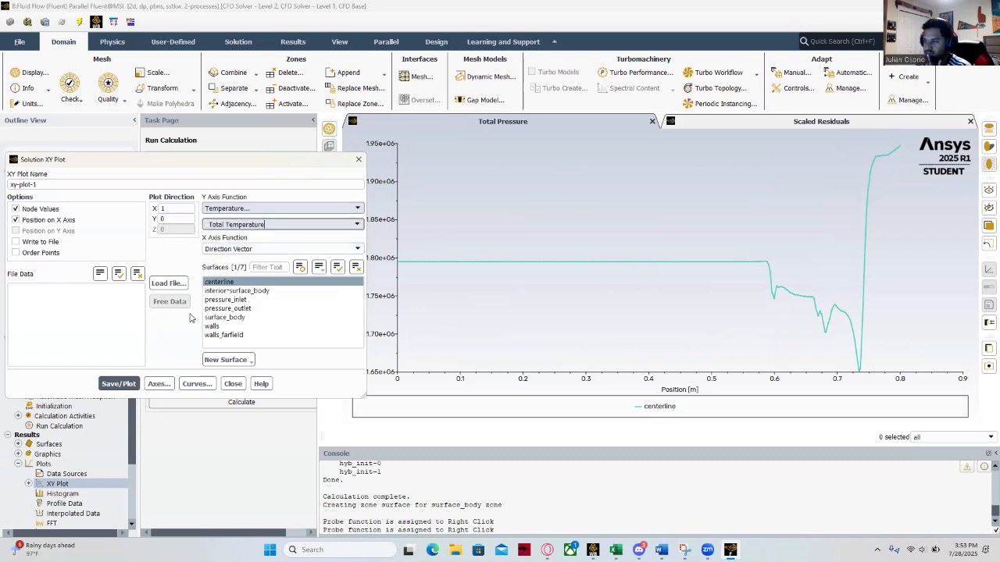
left_click(119, 383)
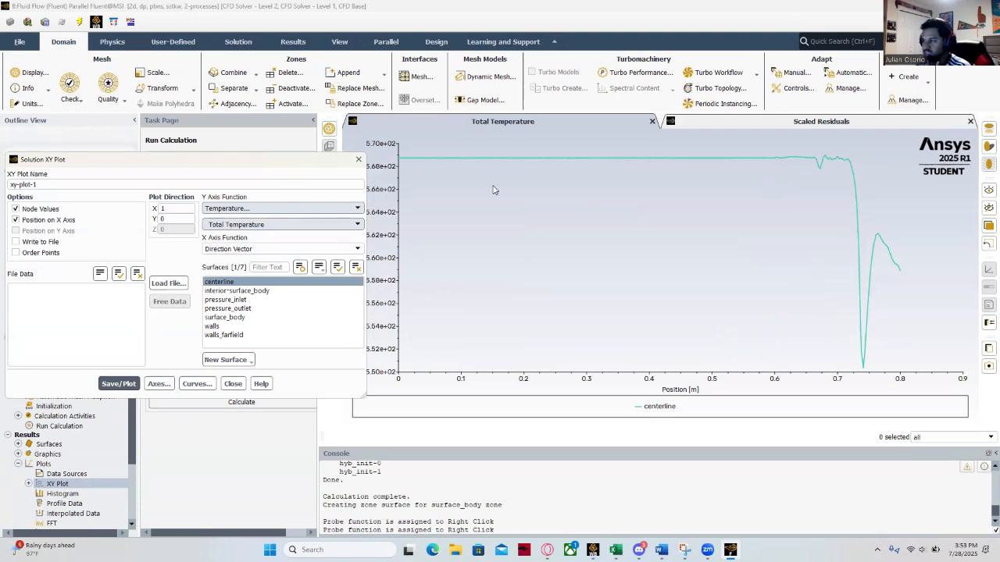